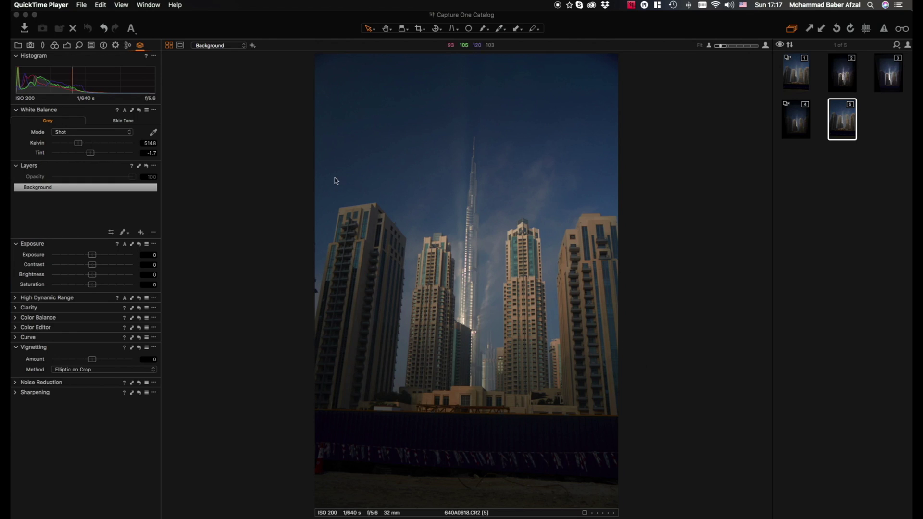
Show Lens Correction with the Canon EF 24-105mm f/4L IS USM profile, inspecting the buildings before fitting
left_click(42, 48)
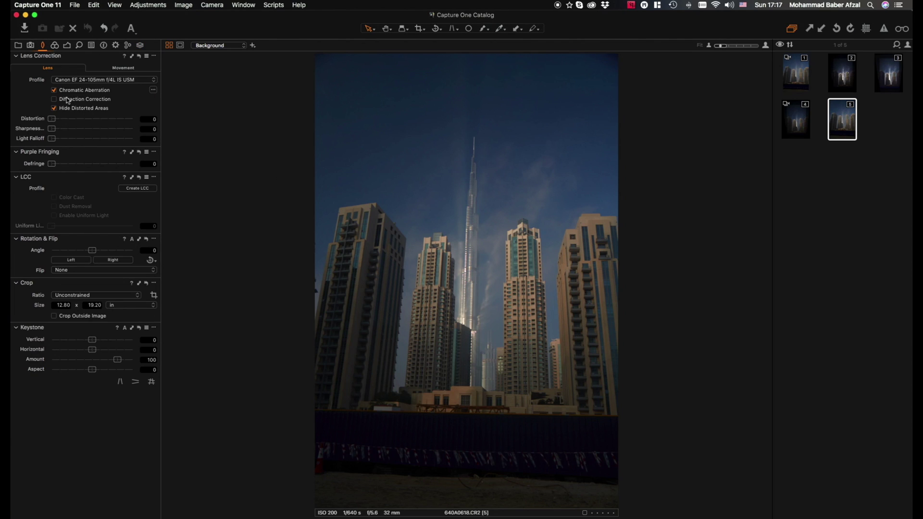
left_click(411, 251)
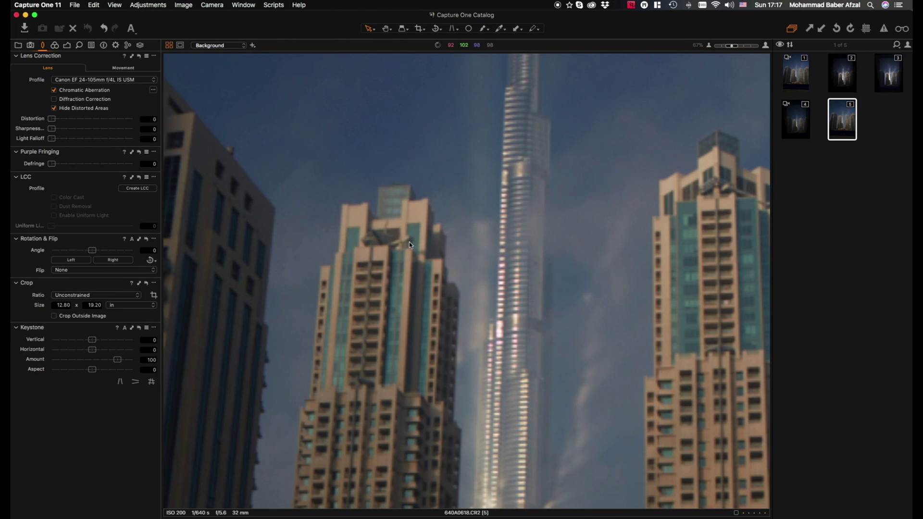
scroll(409, 242, "down", 1)
scroll(409, 244, "up", 2)
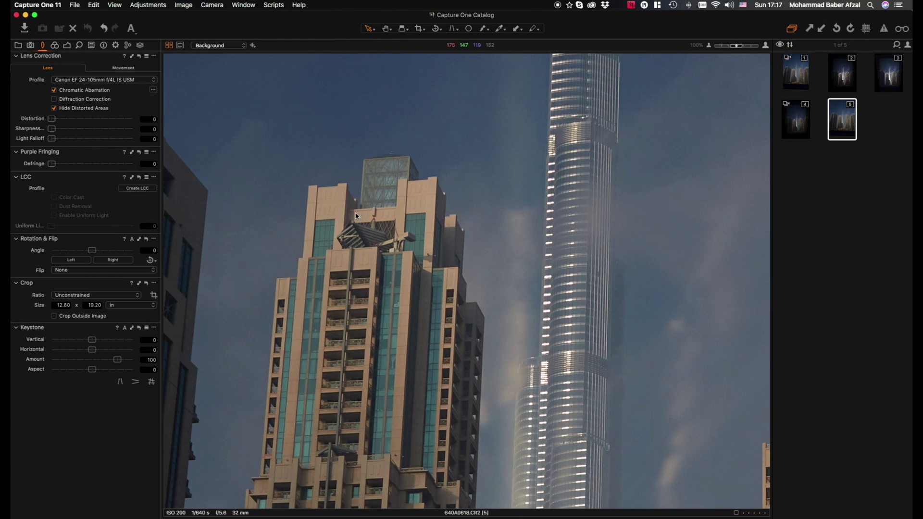
scroll(354, 213, "down", 4)
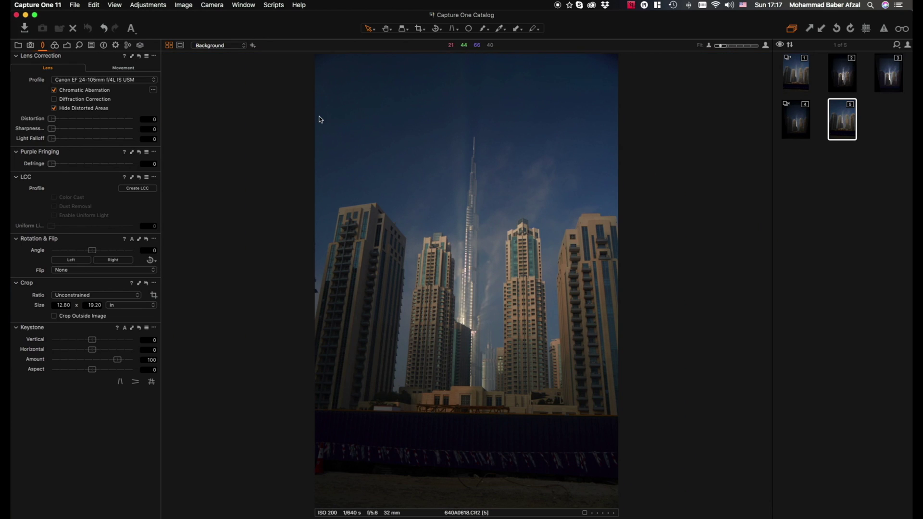
Apply Keystone Vertical with the guides aligned along the left and right building edges
left_click(141, 47)
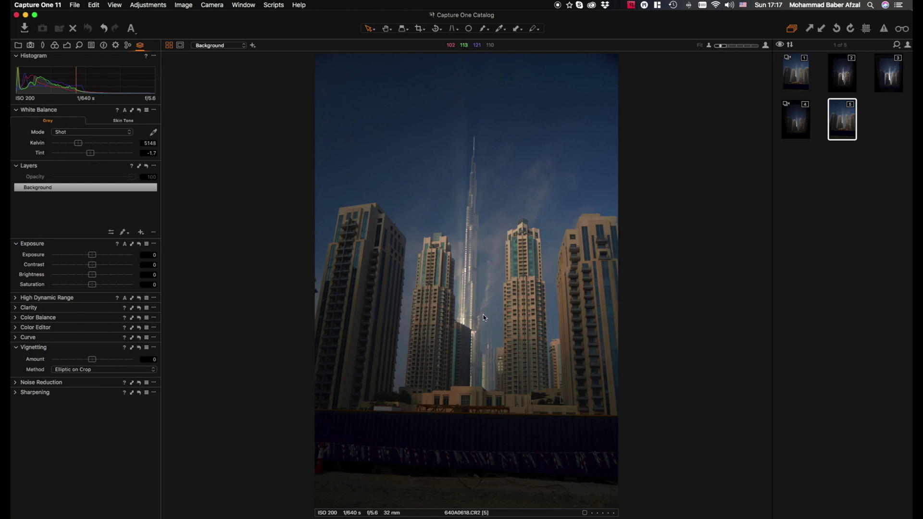
left_click(454, 30)
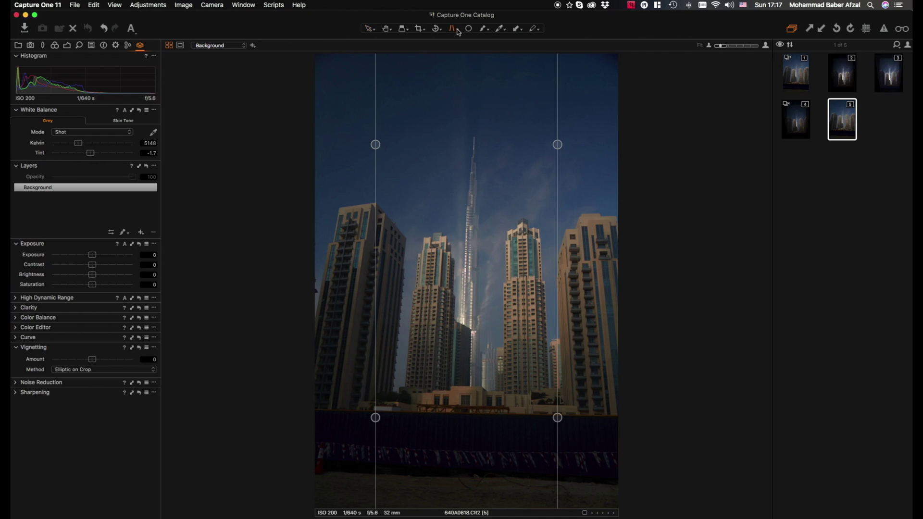
left_click(458, 32)
left_click_drag(375, 418, 337, 412)
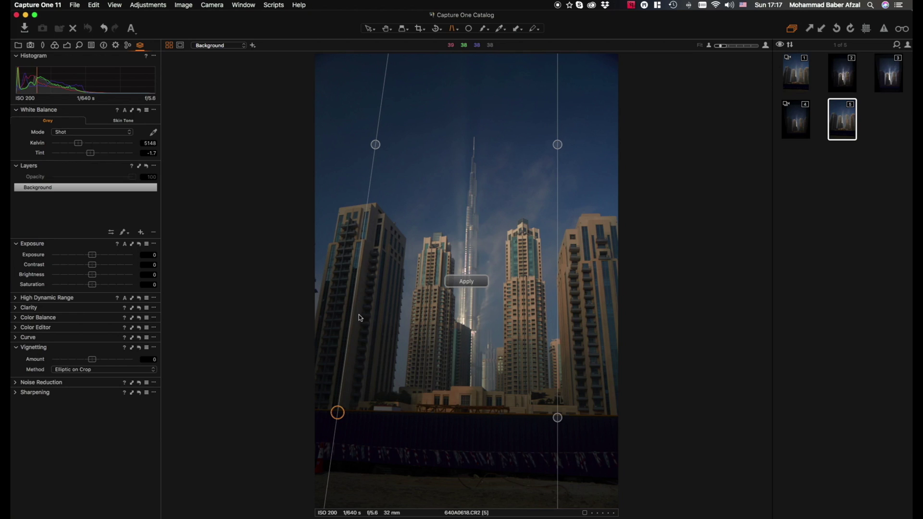
left_click_drag(375, 144, 377, 153)
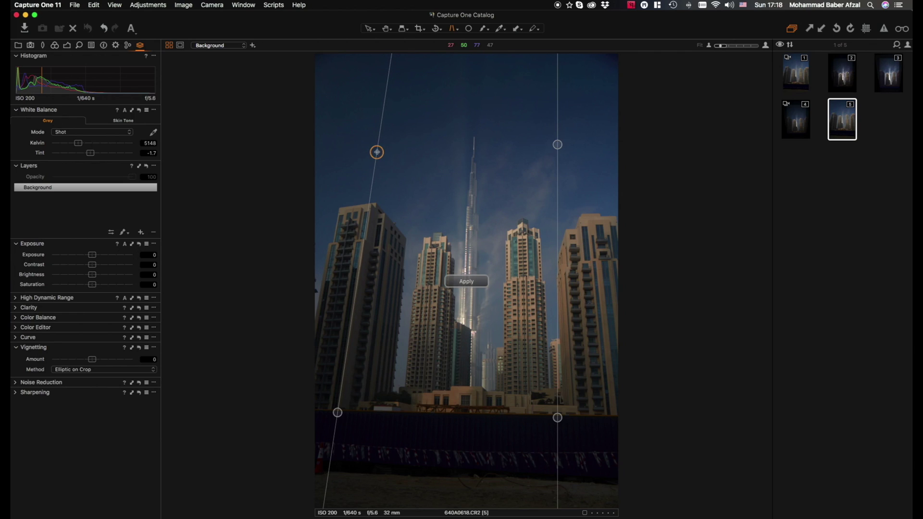
left_click_drag(557, 417, 578, 417)
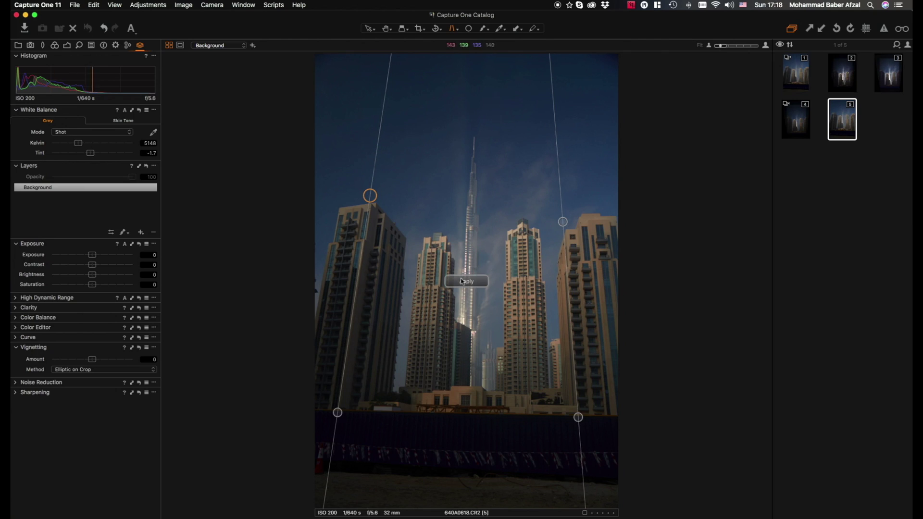
left_click(476, 283)
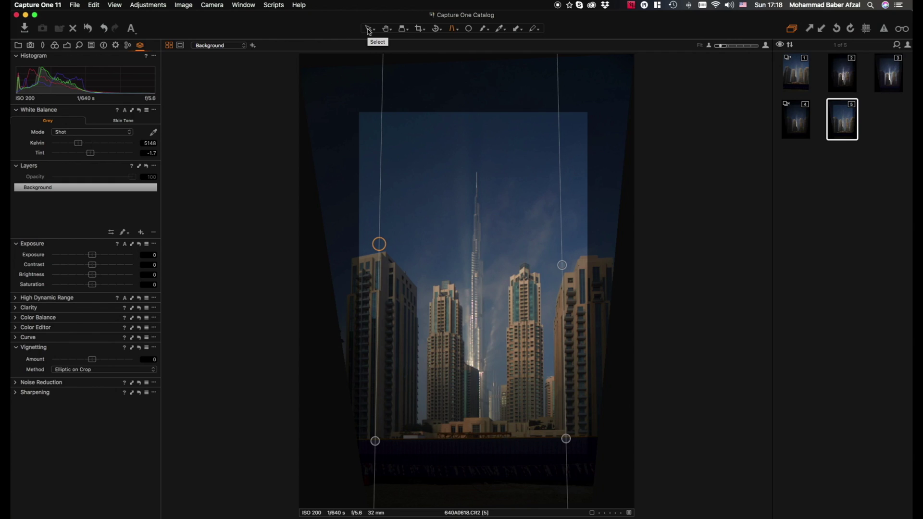
Return to the Select tool so the upright keystone-corrected skyline renders
left_click(368, 30)
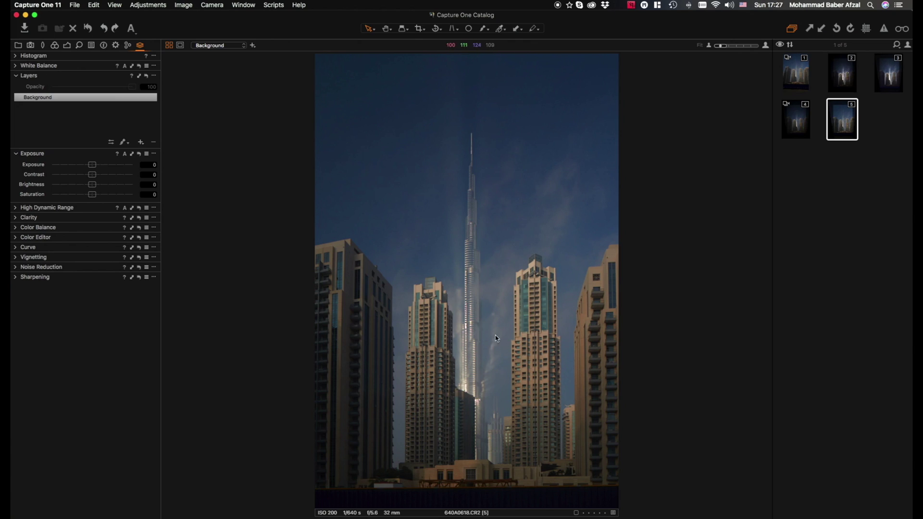
Sample the tan building colour in the Advanced Color Editor and widen the range wedge
left_click(16, 239)
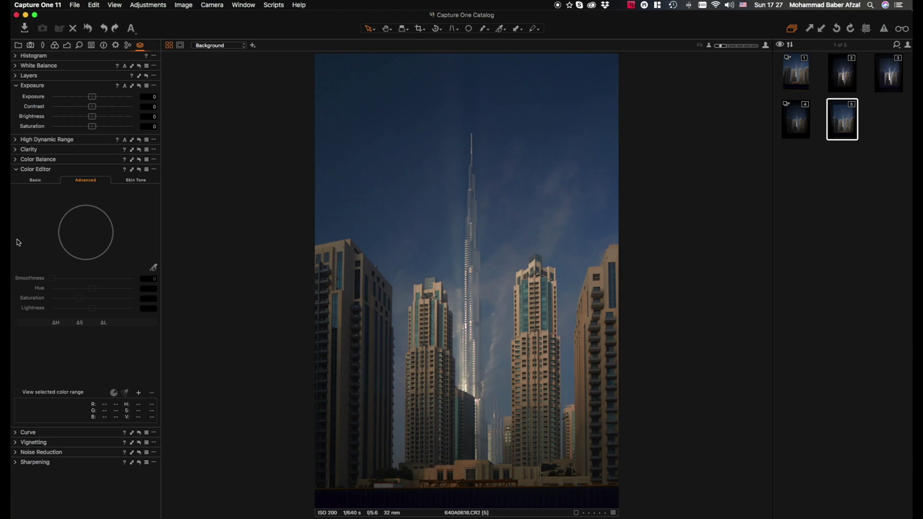
left_click(153, 269)
scroll(447, 316, "up", 2)
scroll(447, 315, "up", 2)
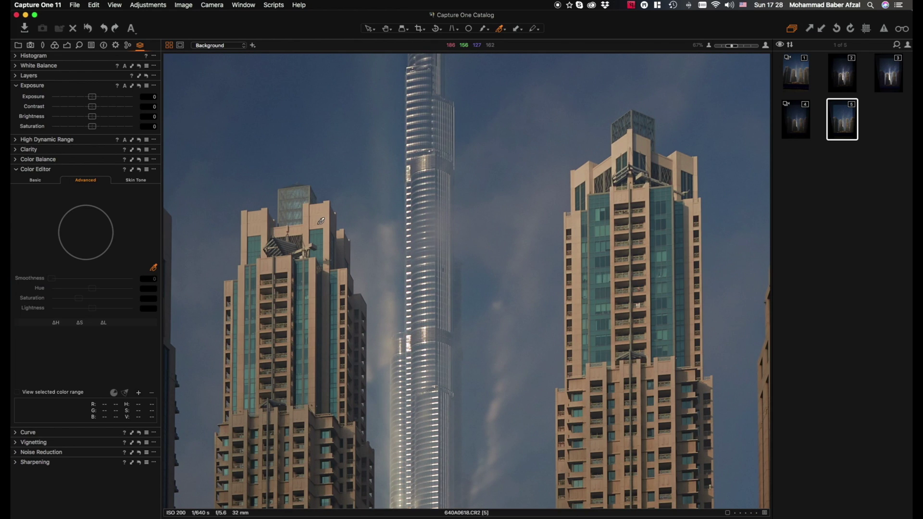
left_click(321, 221)
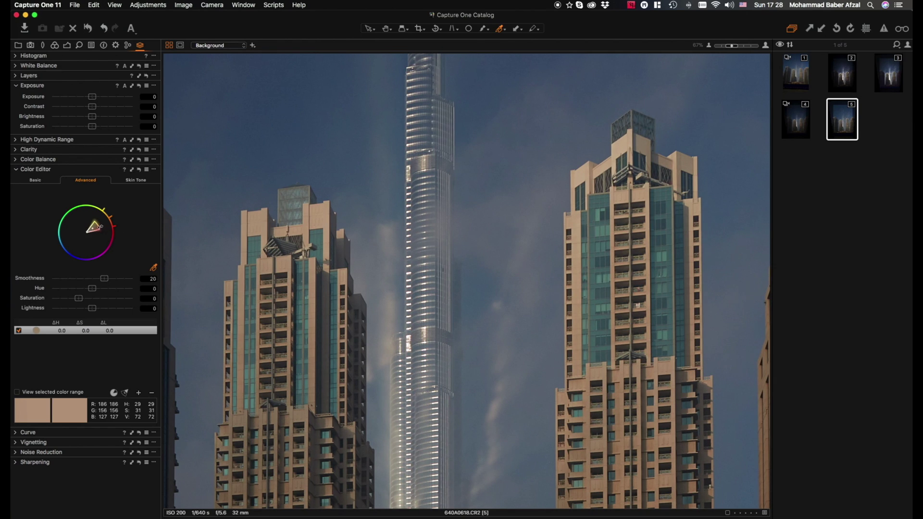
left_click_drag(93, 227, 137, 223)
key("super+0")
Raise the range smoothness to 30 and extend its hue edges toward magenta and green
left_click_drag(105, 279, 144, 280)
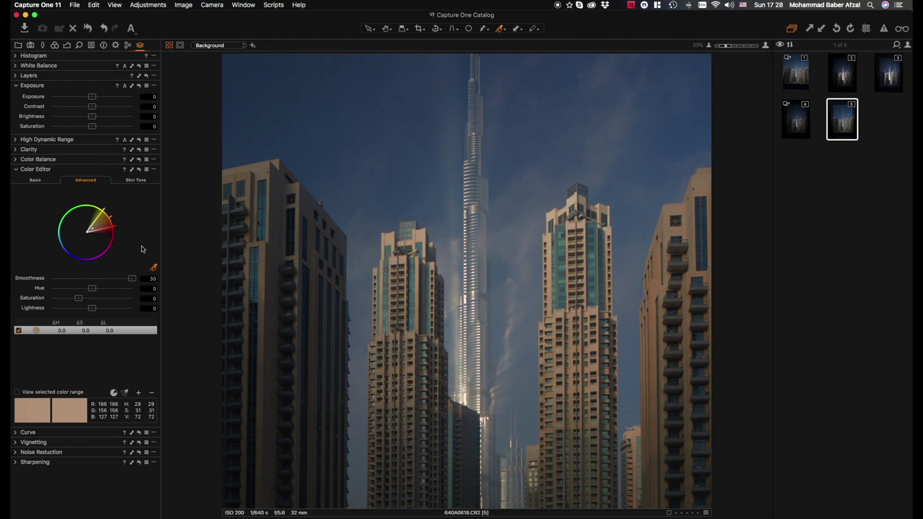
key("super+plus")
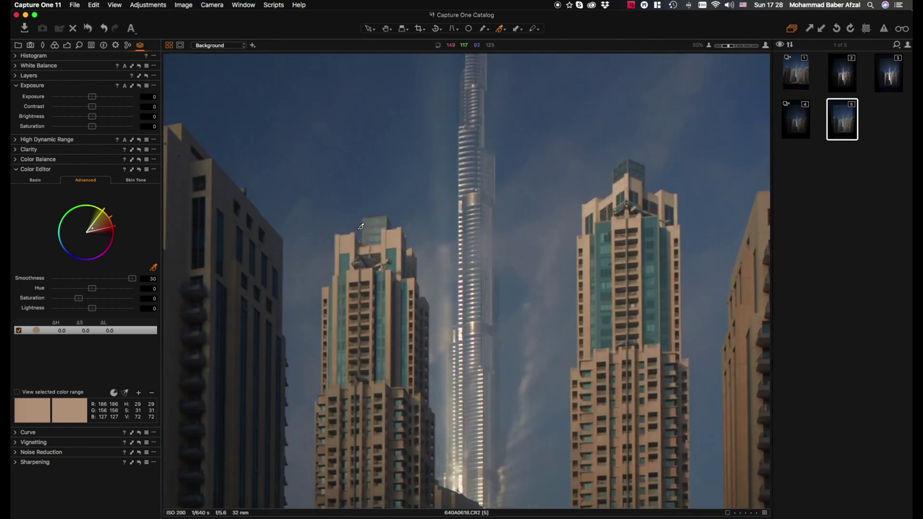
key("super+0")
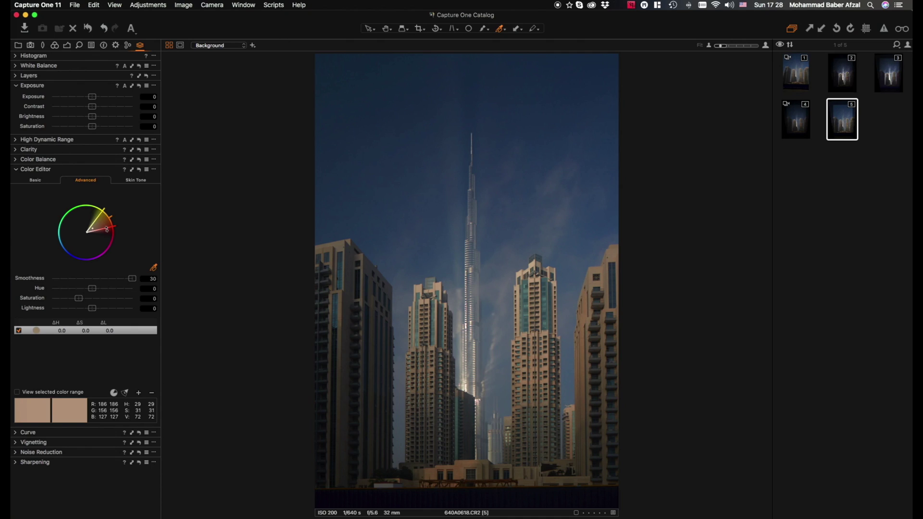
scroll(116, 292, "down", 2)
left_click_drag(111, 228, 112, 247)
left_click_drag(98, 212, 77, 206)
left_click_drag(103, 245, 105, 248)
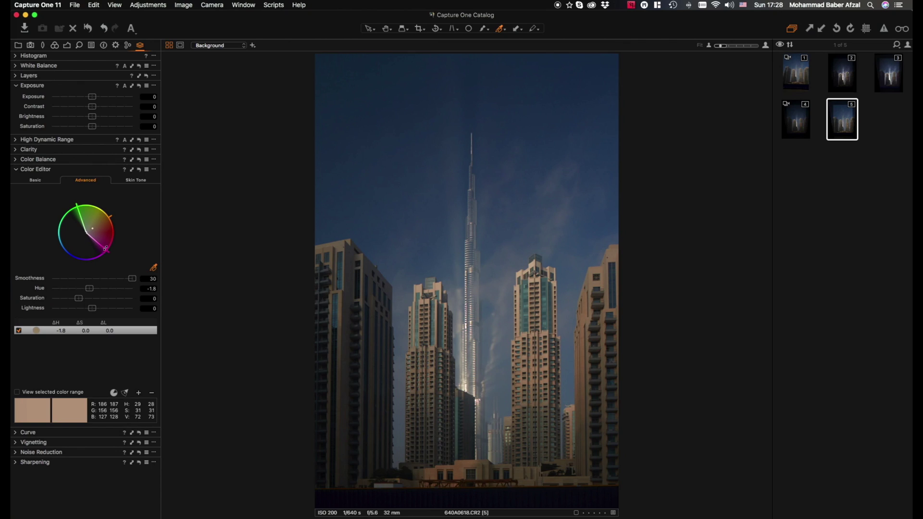
Preview the building colour range, reset Lightness to 0 after a trial change, and return to full colour
left_click(17, 393)
left_click(18, 392)
mouse_move(94, 312)
left_mouse_down()
mouse_move(78, 311)
mouse_move(106, 313)
mouse_move(90, 313)
left_mouse_up()
double_click(91, 311)
left_click(26, 86)
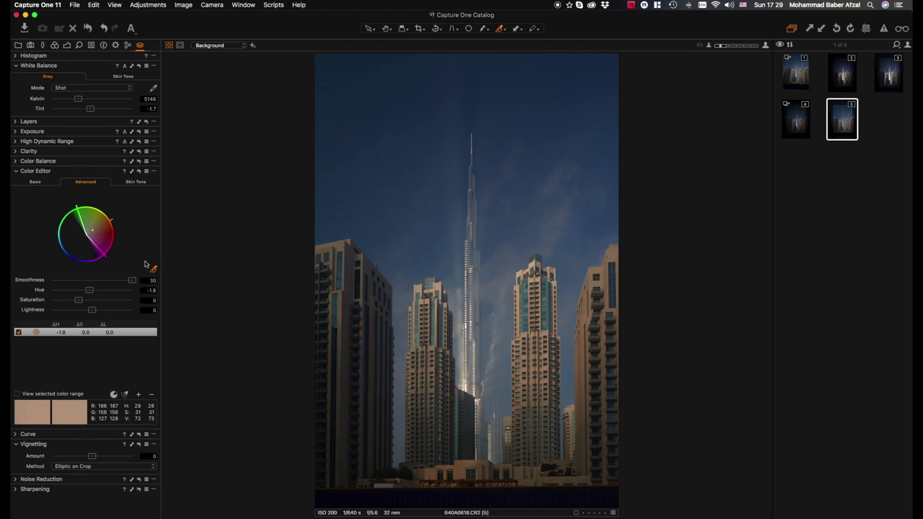
left_click(17, 394)
left_click(17, 394)
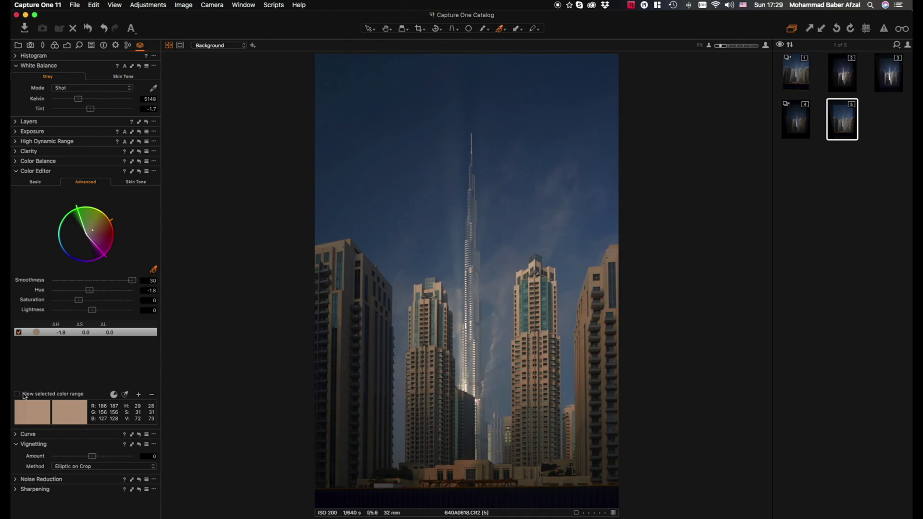
Use Create Masked Layer from Selection, then rename the new Layer 1 to 'Foreground'
left_click(154, 172)
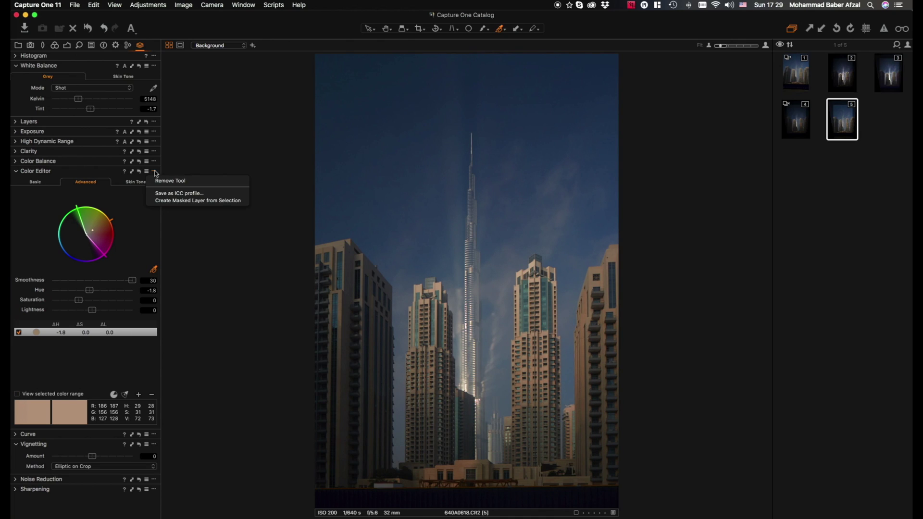
left_click(195, 201)
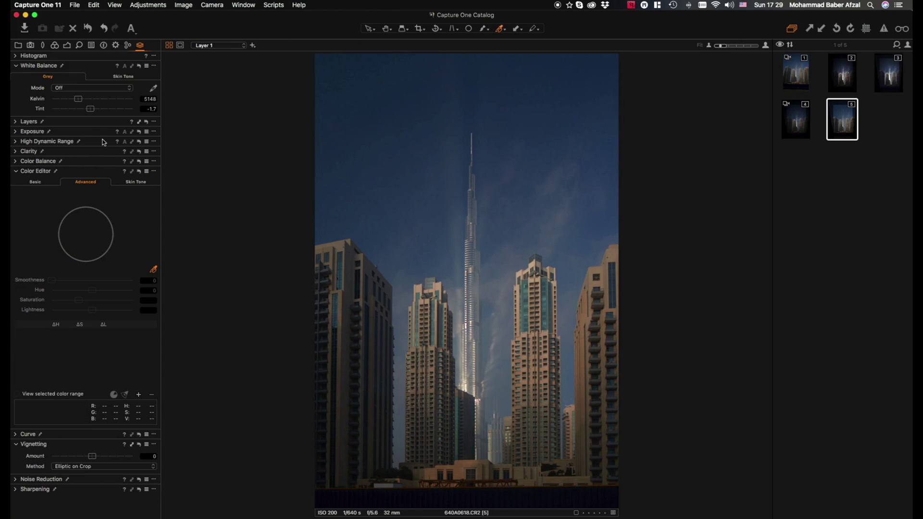
left_click(16, 122)
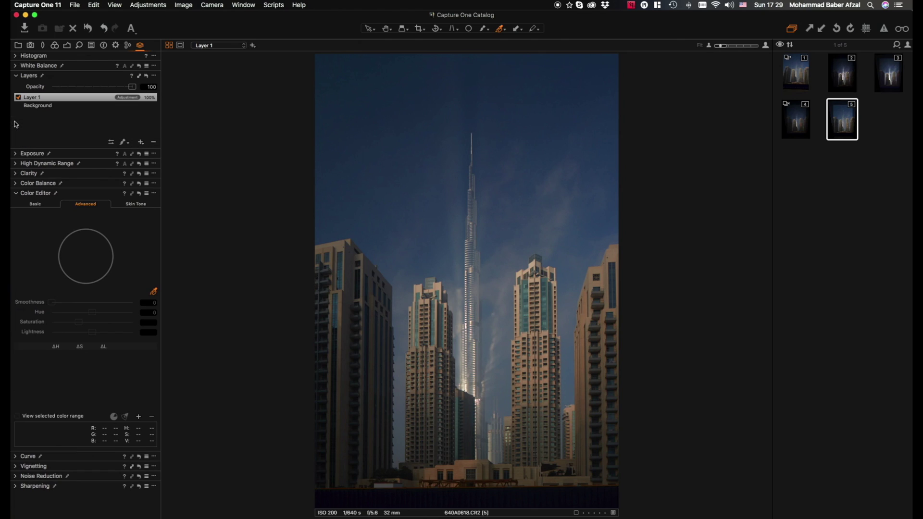
double_click(36, 98)
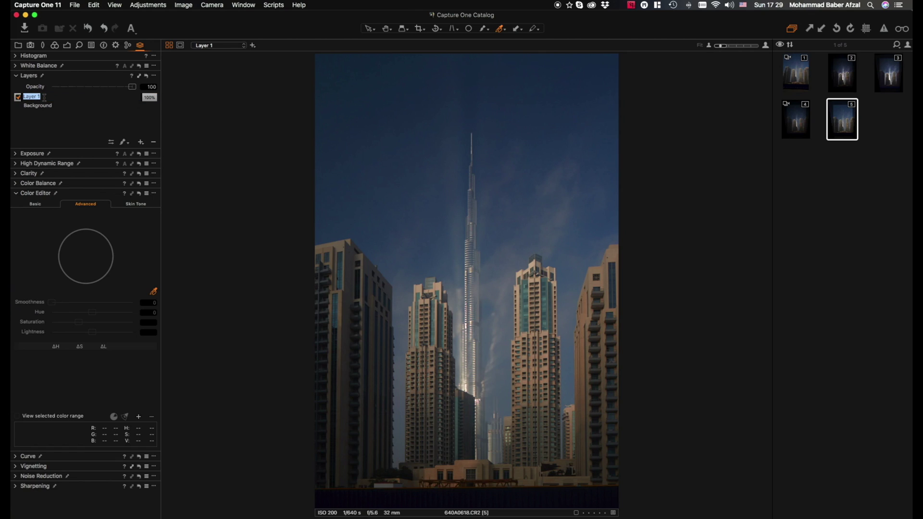
type("Foreground")
key("Return")
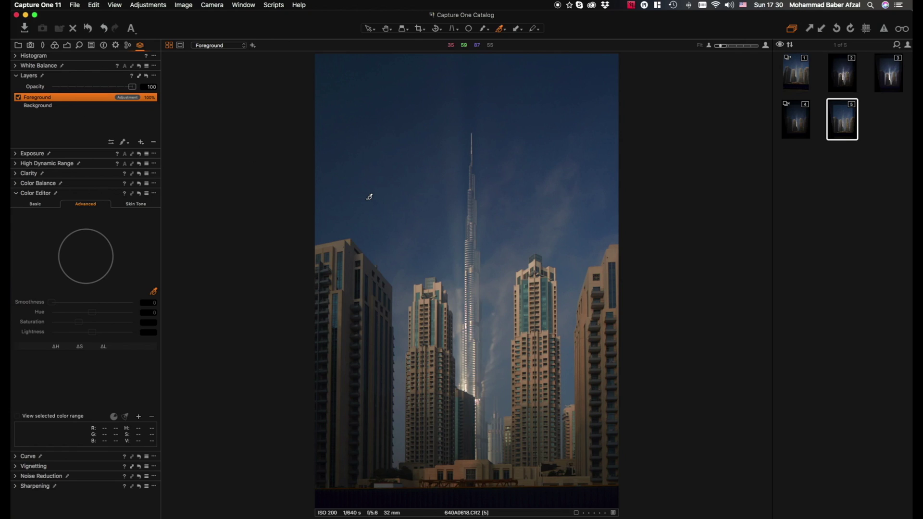
Show the Foreground mask as a red overlay and open Brush Settings
key("m")
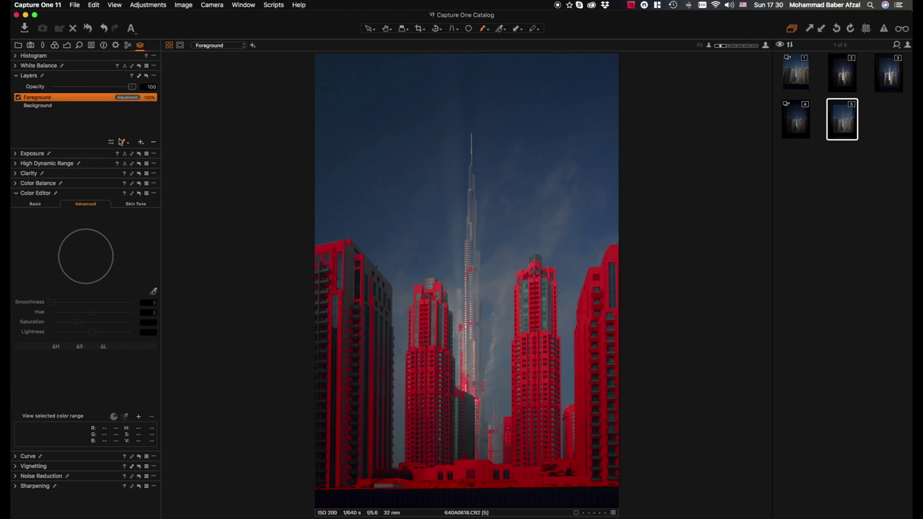
right_click(470, 304)
Resize the brush and paint the mask solidly over the left building
right_click(398, 262)
right_click(357, 284)
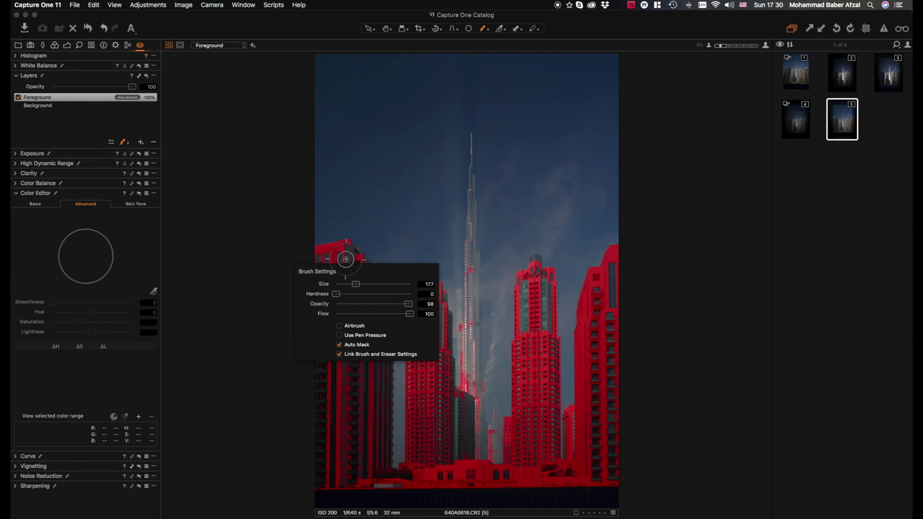
key("bracketleft")
key("bracketleft")
key("bracketleft")
key("bracketright")
key("bracketright")
key("bracketright")
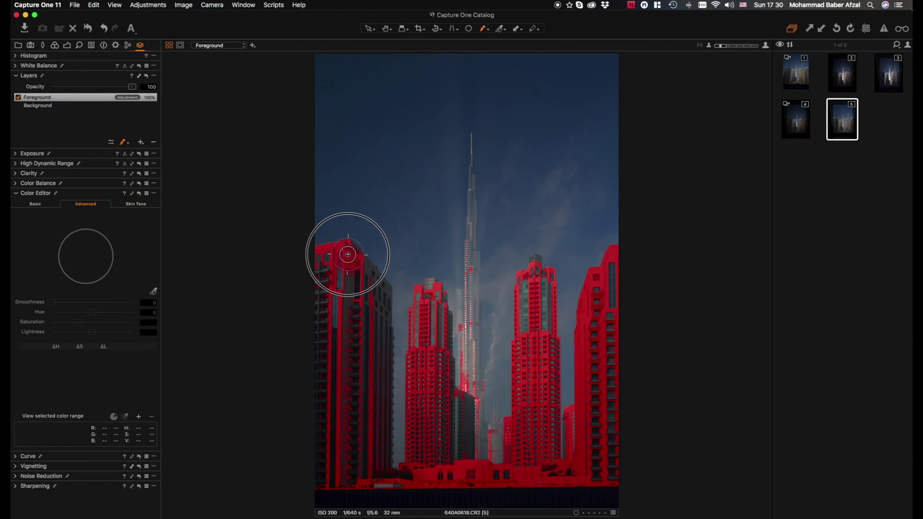
mouse_move(349, 256)
left_mouse_down()
mouse_move(382, 301)
mouse_move(383, 289)
mouse_move(382, 311)
left_mouse_up()
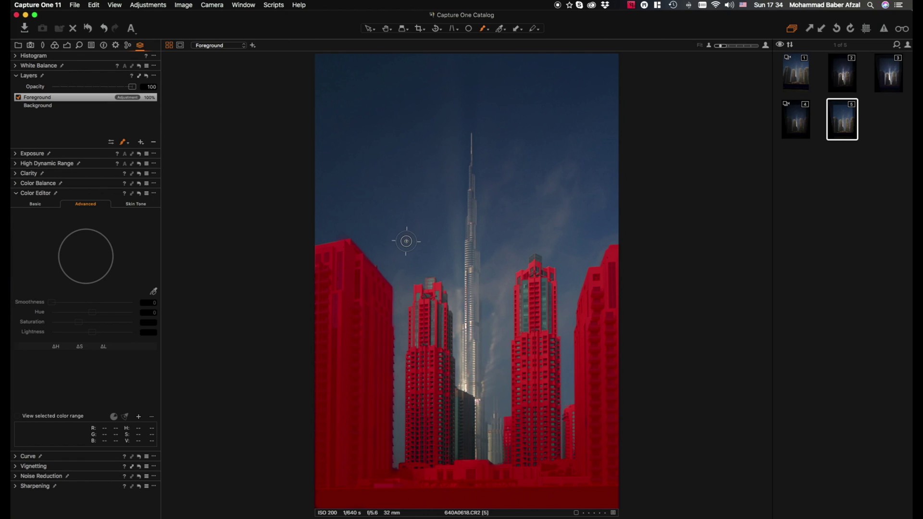
Hide the mask overlay and lower the Foreground layer's Exposure to about -0.7
key("m")
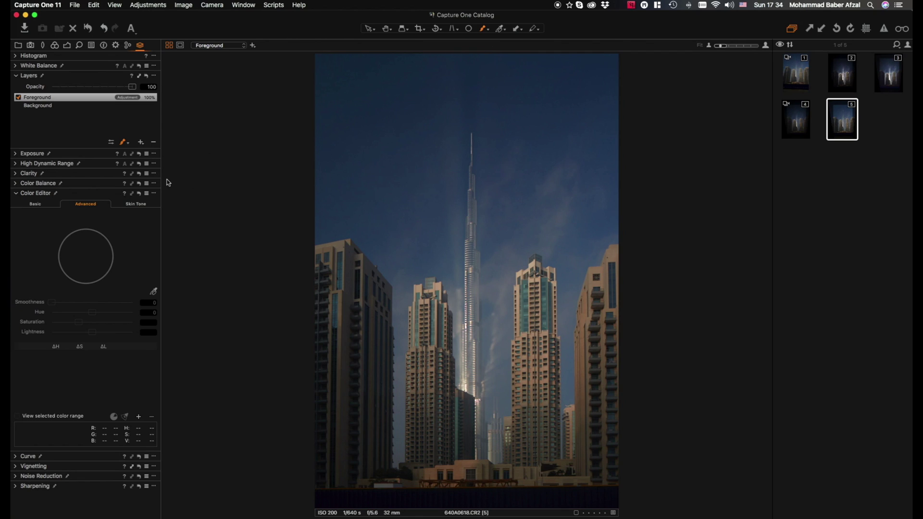
left_click(16, 192)
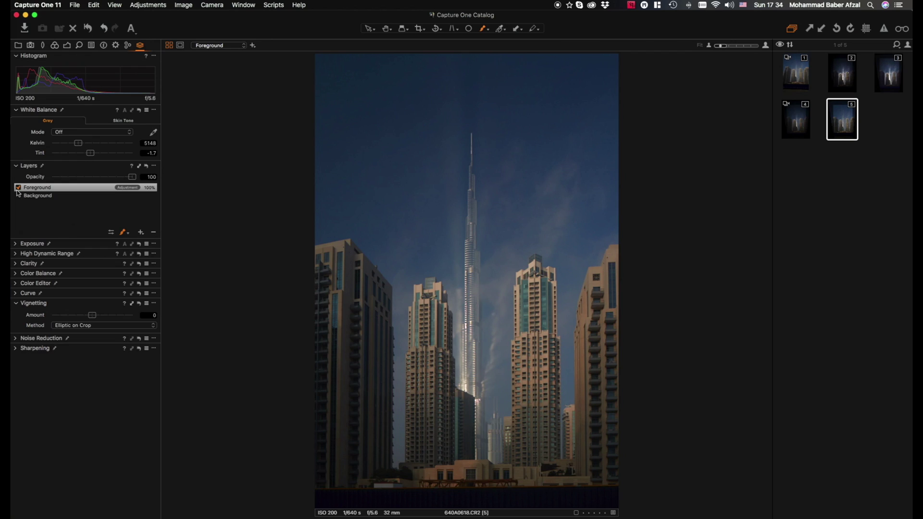
left_click(16, 244)
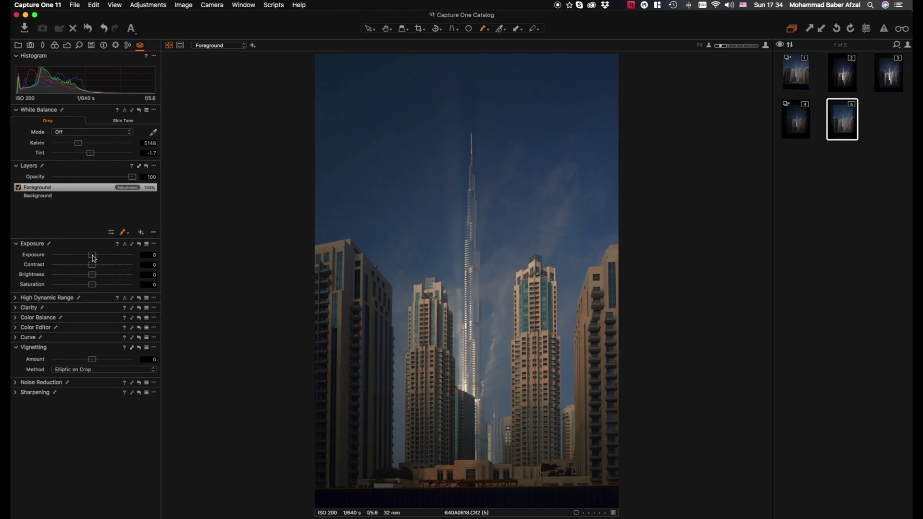
left_click(94, 257)
mouse_move(94, 258)
left_mouse_down()
mouse_move(85, 257)
mouse_move(92, 287)
mouse_move(89, 266)
left_mouse_up()
Warm the Foreground layer with Color Balance shadow and midtone shifts, undoing an accidental reset
left_click(16, 244)
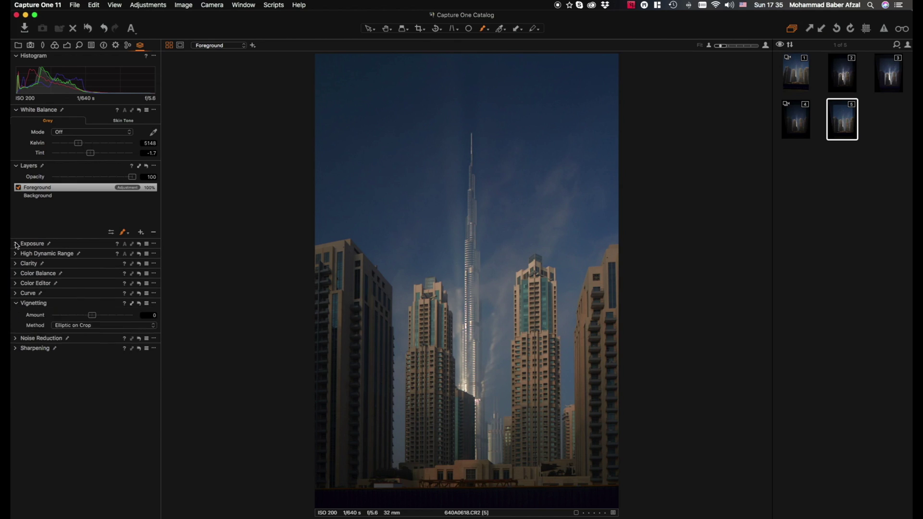
left_click(16, 273)
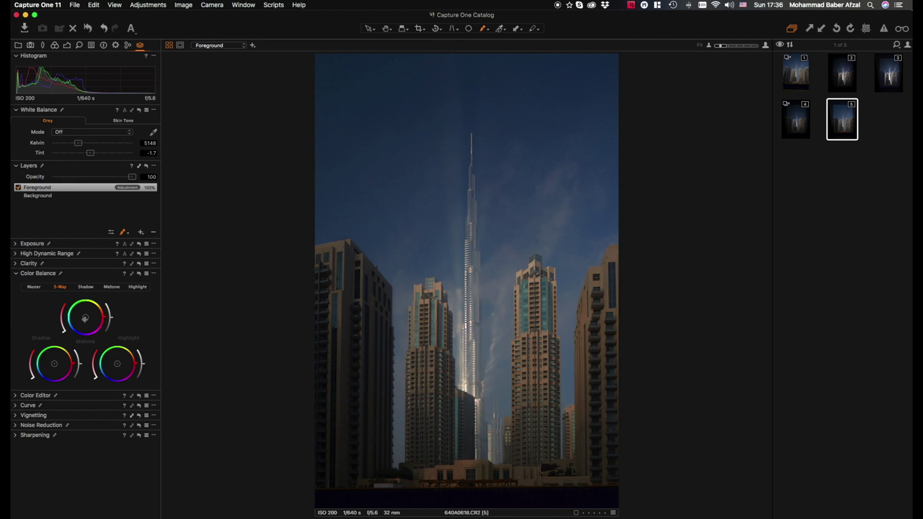
left_click_drag(54, 368, 54, 365)
left_click_drag(53, 366, 53, 366)
left_click_drag(86, 317, 87, 321)
left_click_drag(85, 318, 85, 319)
left_click(139, 274)
left_click(139, 275)
key("super+z")
left_click(17, 273)
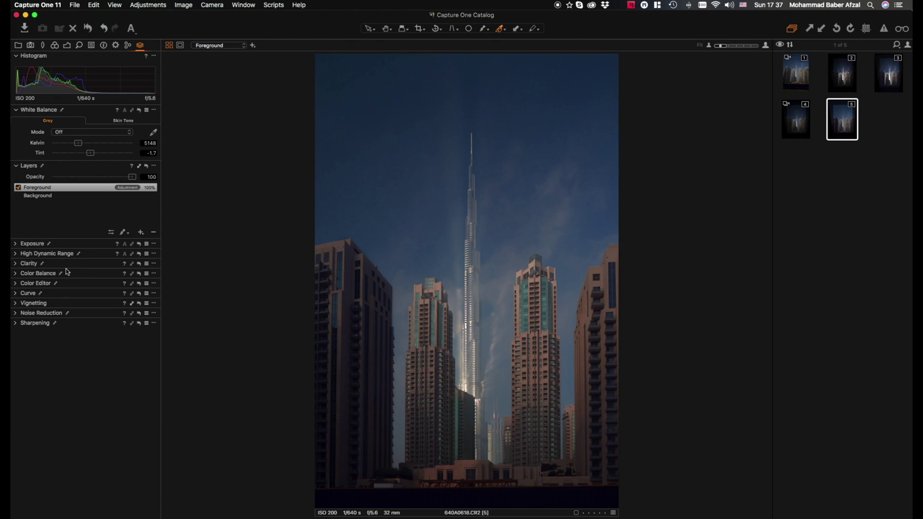
On the Foreground layer's RGB curve, pull the shadows down slightly and lift the highlights
left_click(16, 293)
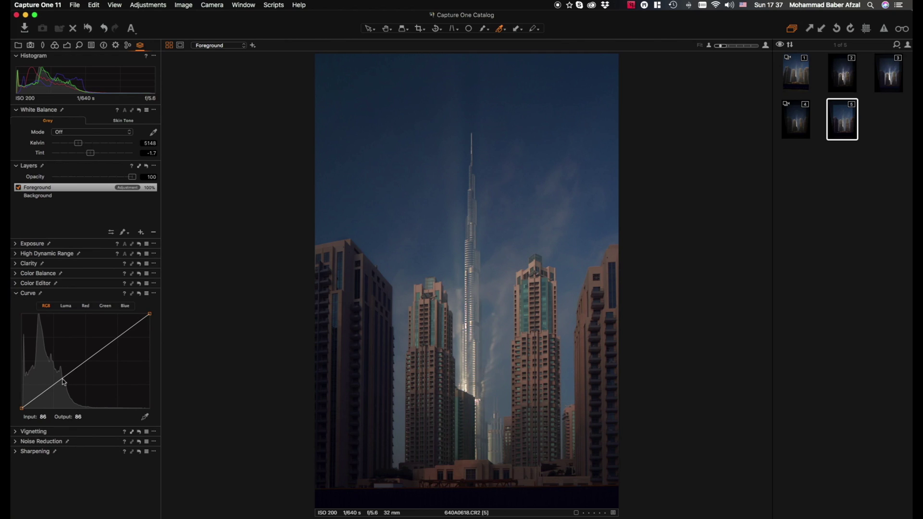
left_click_drag(63, 380, 64, 384)
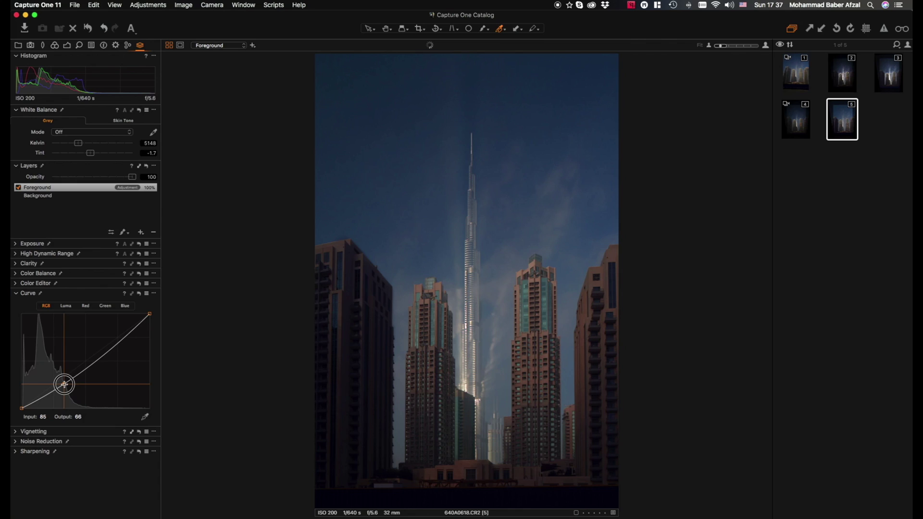
left_click(119, 338)
left_click_drag(119, 338, 117, 337)
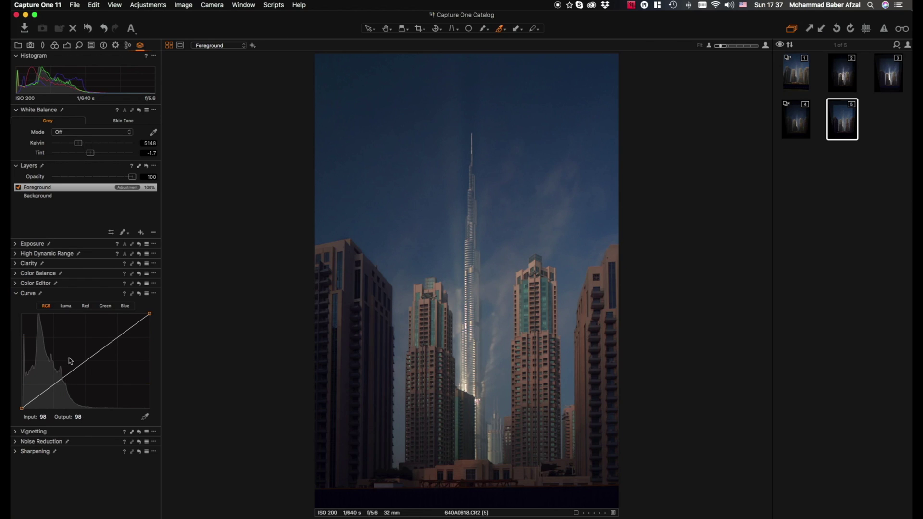
Shape the Luma curve into an S, darkening the shadows and brightening the highlights
left_click(66, 305)
left_click_drag(62, 378, 65, 383)
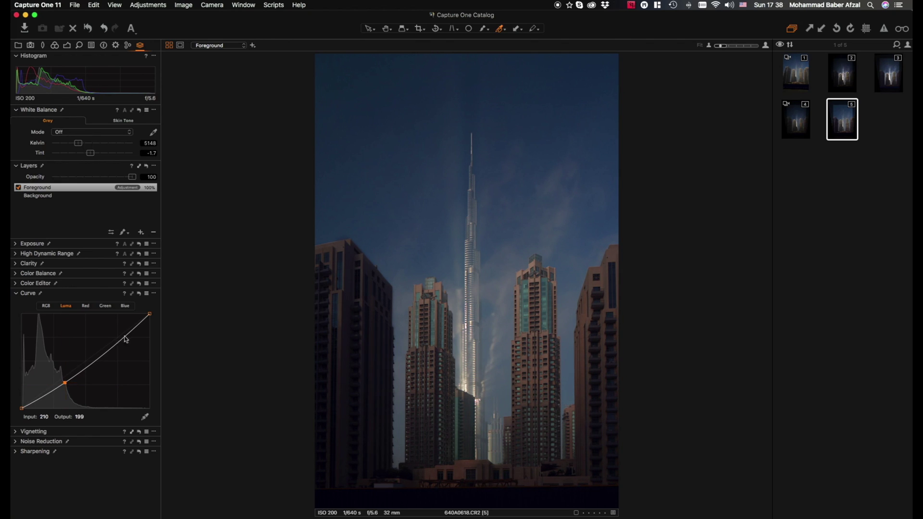
left_click_drag(126, 340, 118, 333)
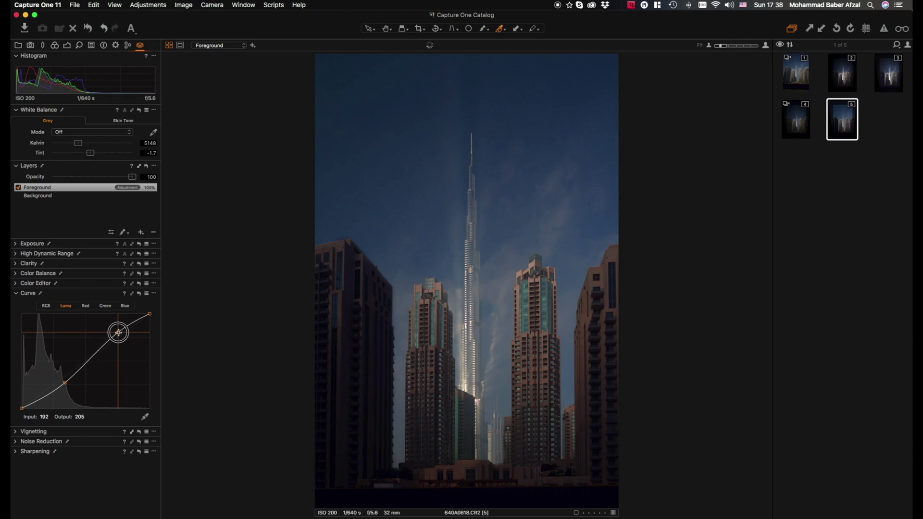
left_click(64, 382)
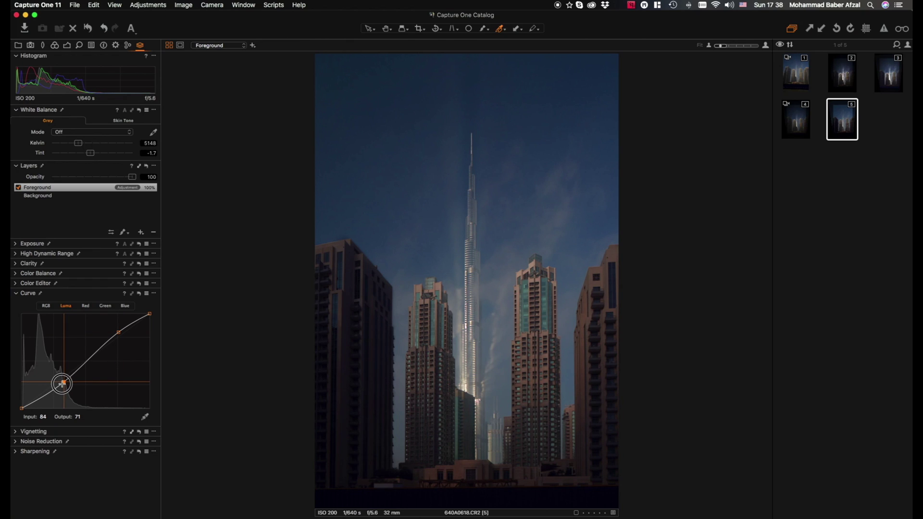
left_click_drag(62, 383, 65, 383)
left_click(15, 293)
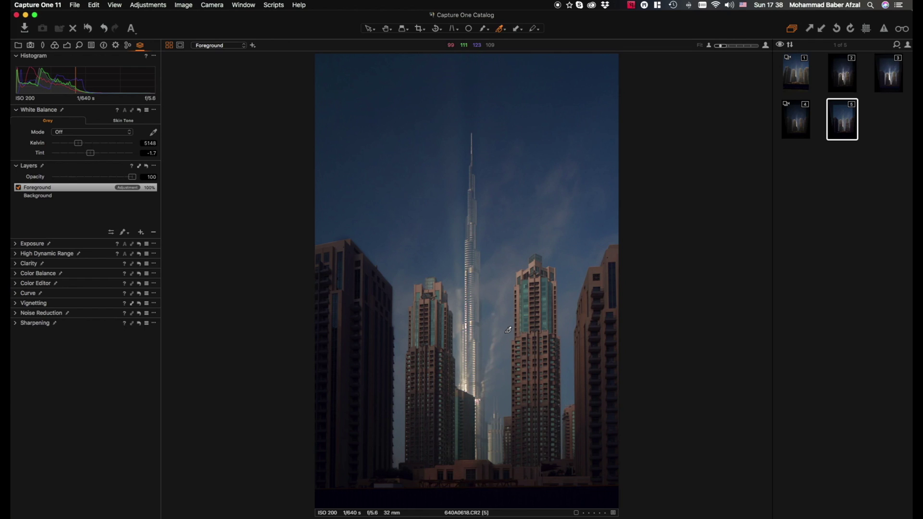
Show the mask overlay and add a new adjustment layer above Foreground
key("v")
key("m")
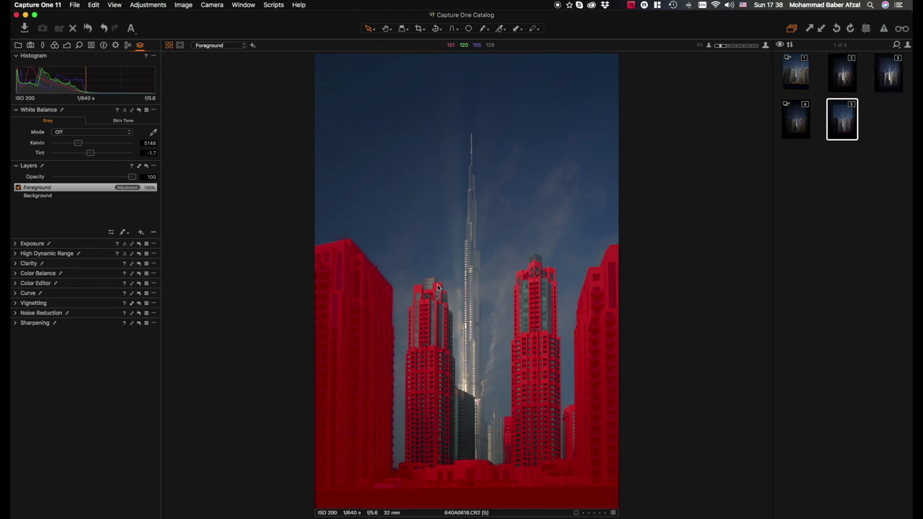
left_click(140, 233)
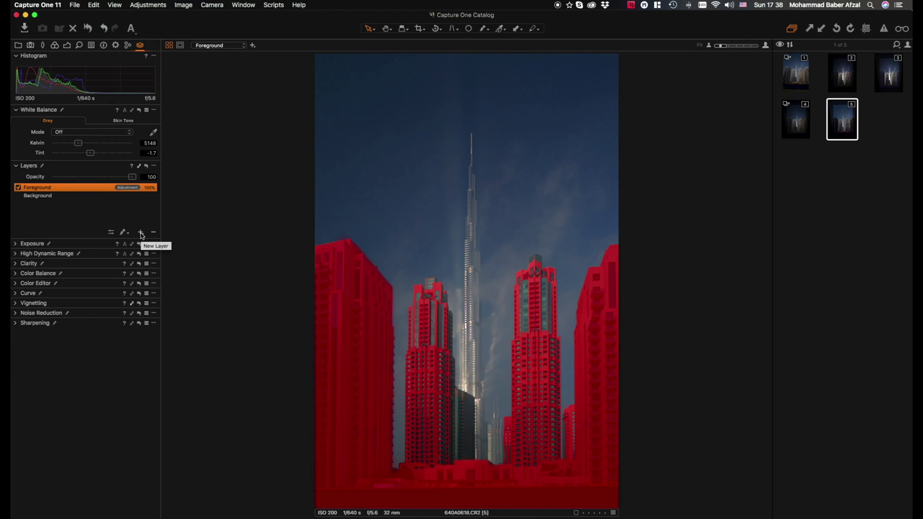
left_click(141, 234)
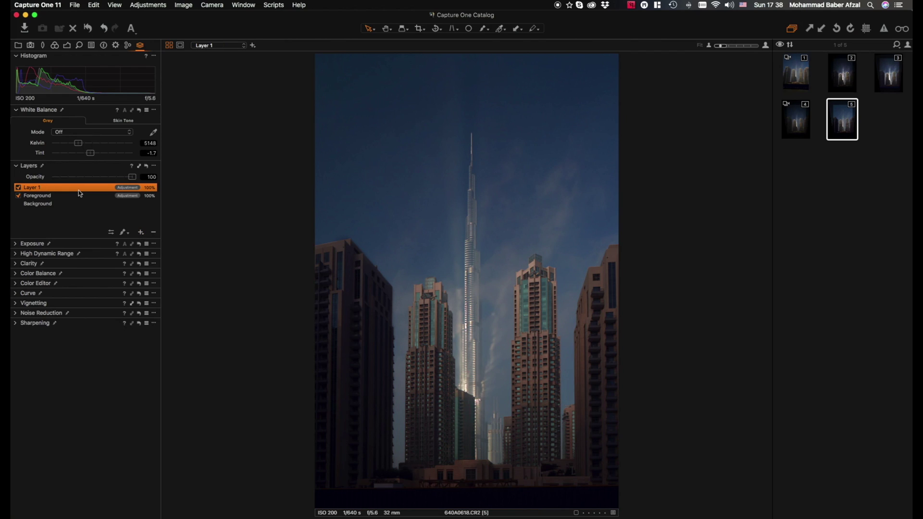
Rename the new adjustment layer to 'Background'
double_click(41, 188)
type("Background")
key("Return")
double_click(43, 189)
type("m")
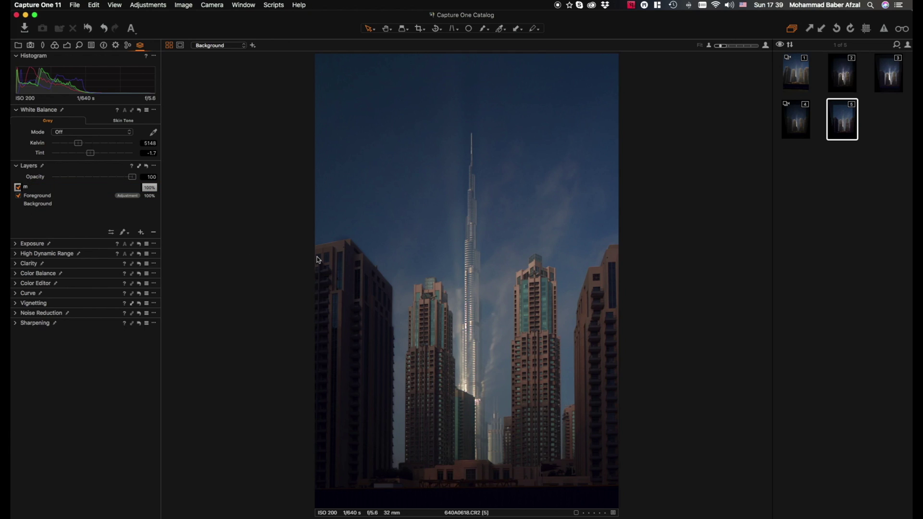
left_click(76, 204)
left_click(67, 191)
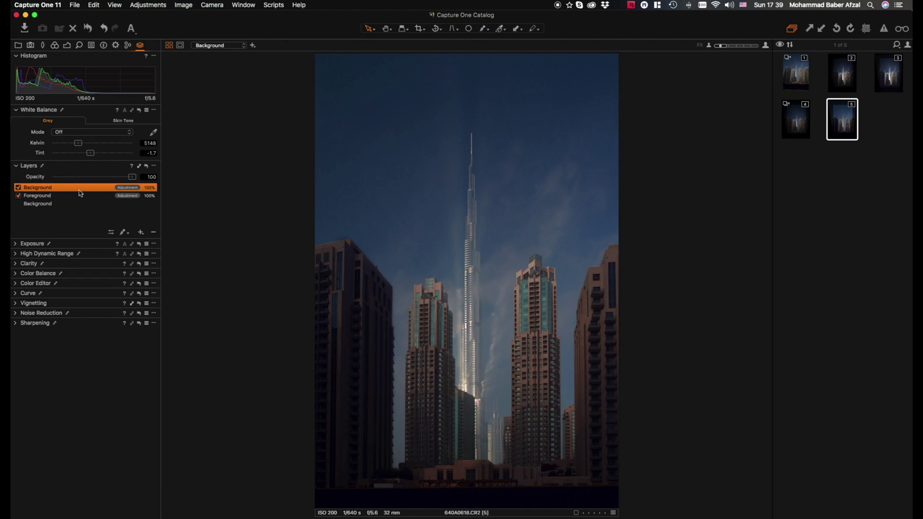
Copy the Foreground layer's mask onto the Background layer and check it
left_click(154, 167)
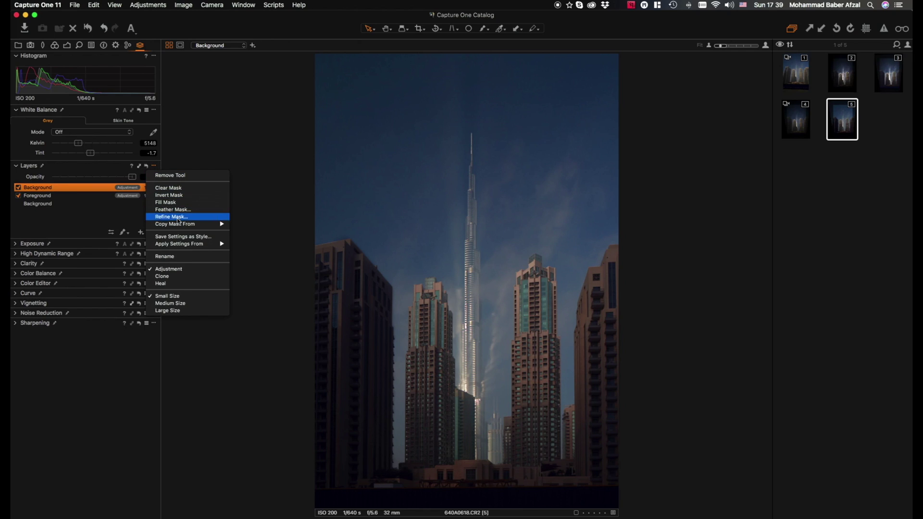
mouse_move(184, 227)
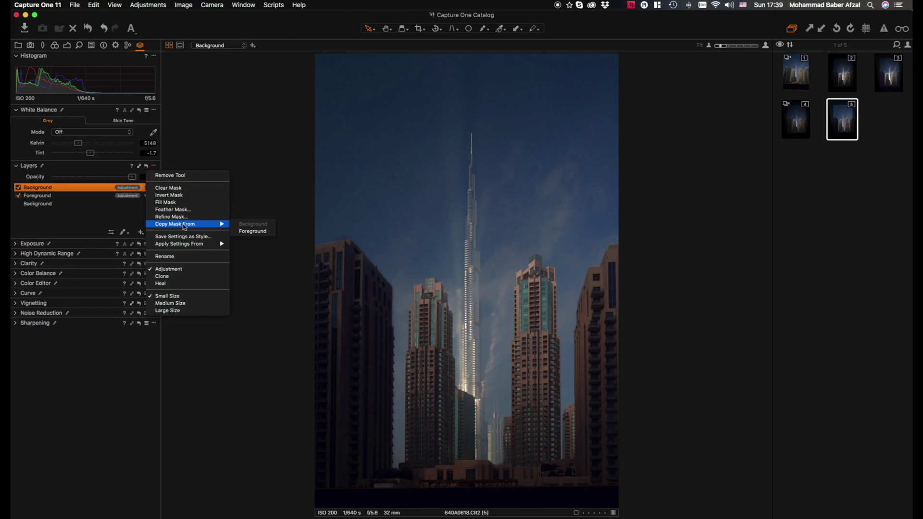
left_click(263, 234)
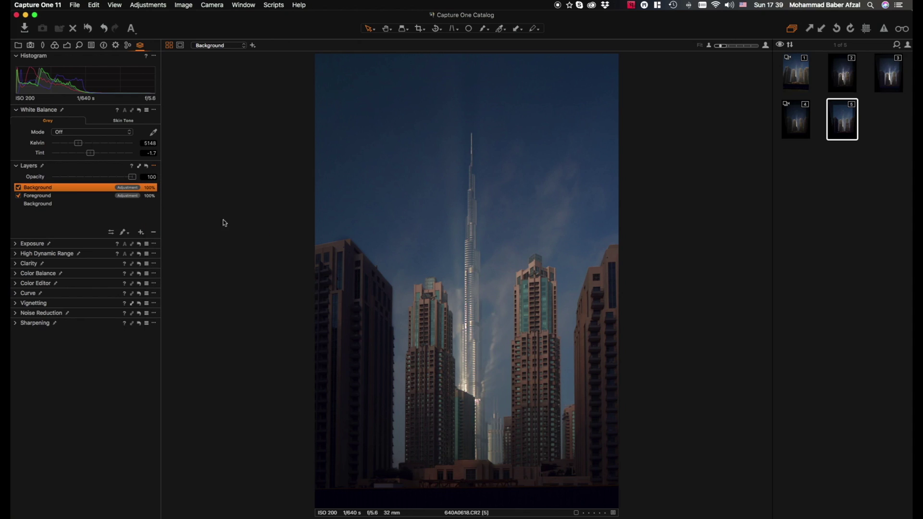
key("m")
key("m")
key("m")
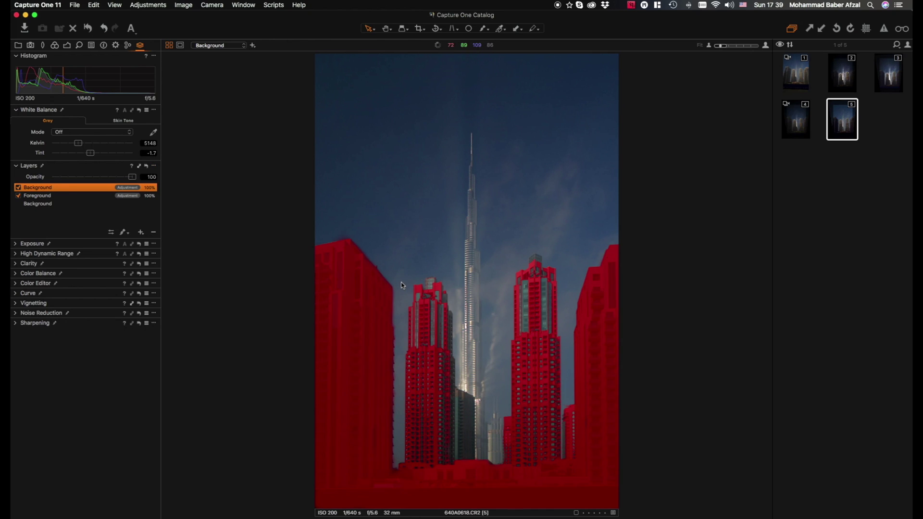
key("m")
key("m")
Invert the Background mask so it covers the sky, then hide the overlay
left_click(154, 166)
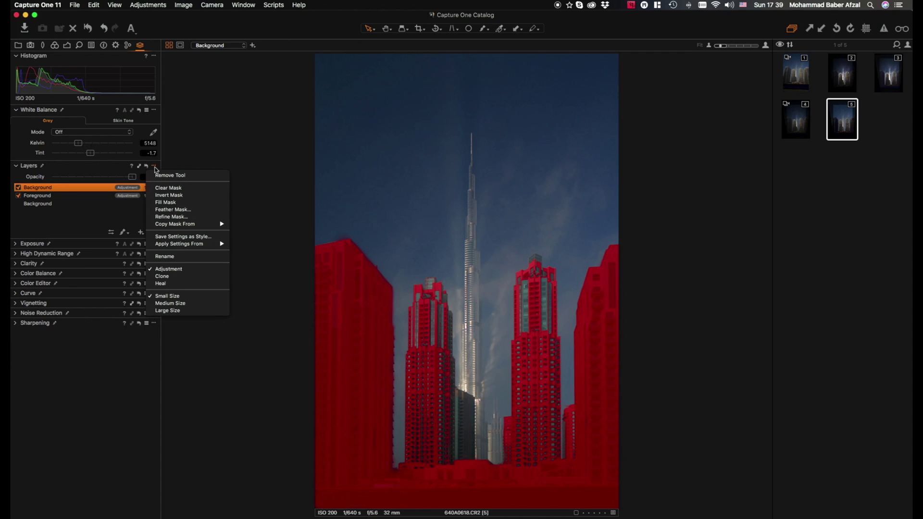
left_click(177, 196)
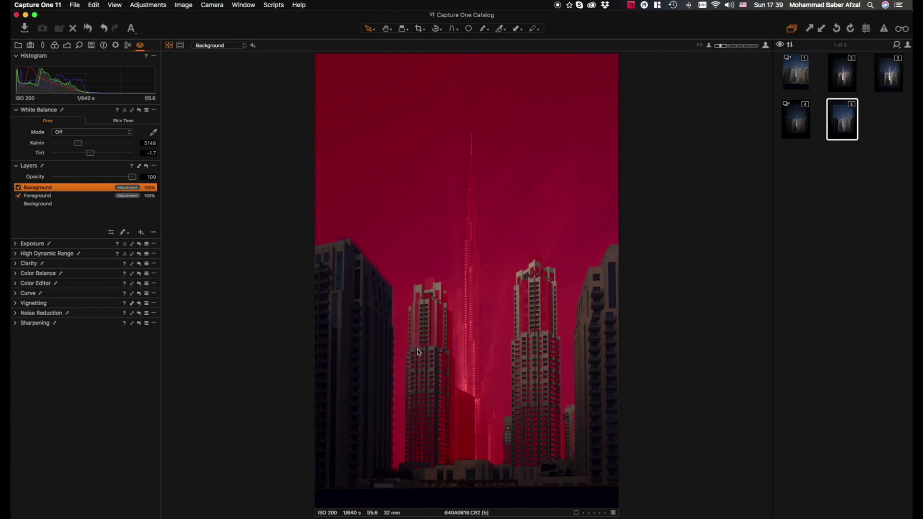
left_click(154, 168)
left_click(154, 169)
key("m")
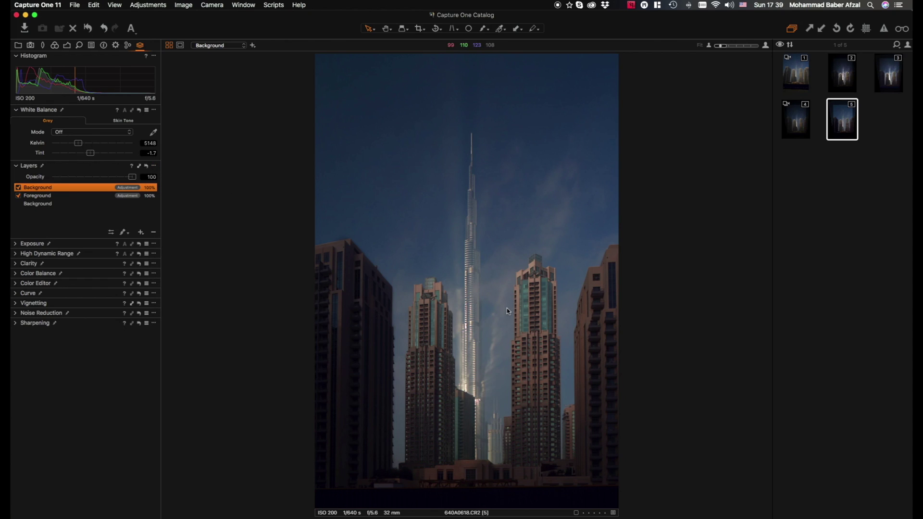
Set the sky layer's exposure to -0.19 and contrast to 25, and raise clarity
left_click(15, 245)
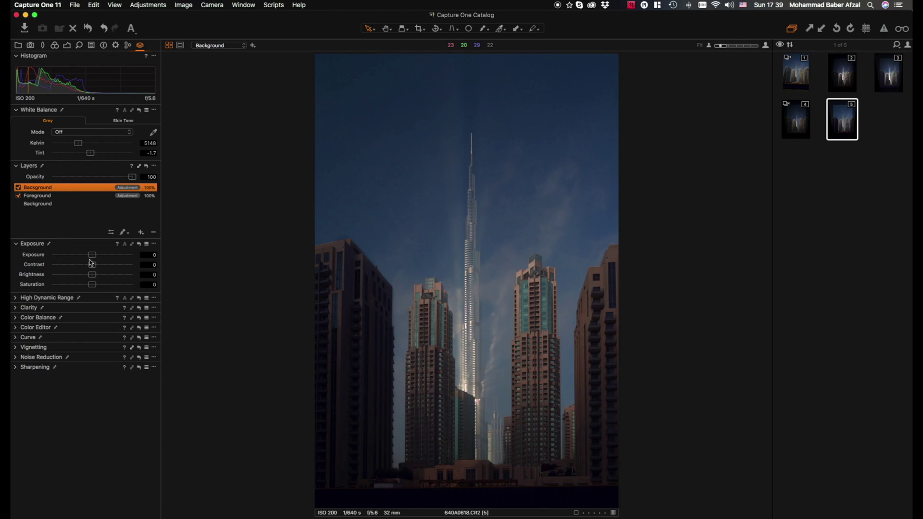
left_click_drag(91, 257, 113, 271)
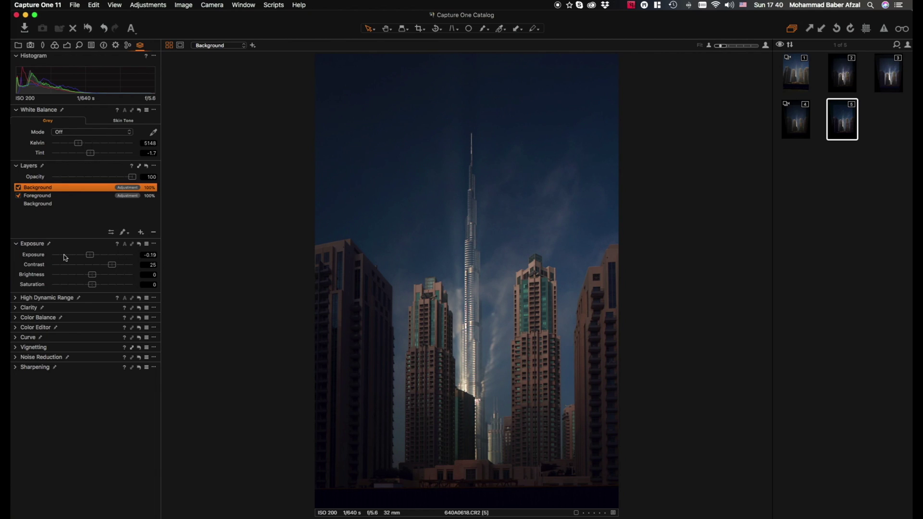
left_click(20, 244)
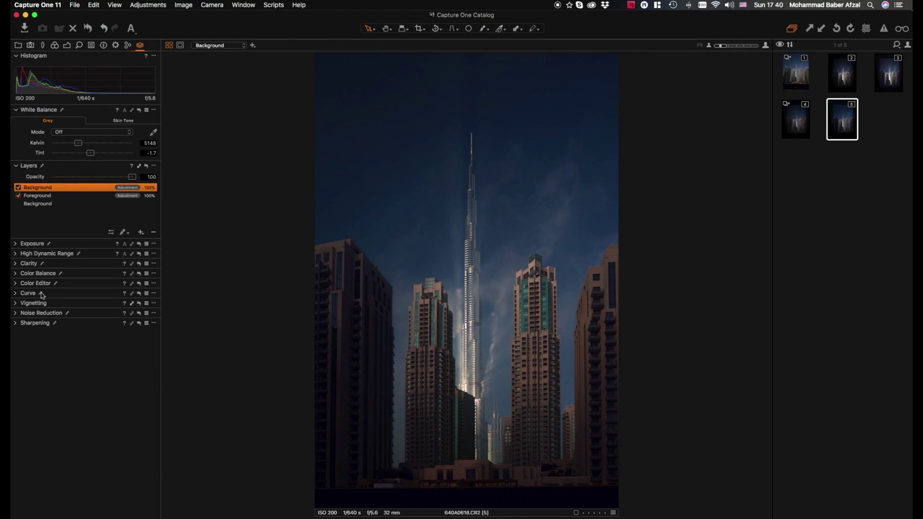
left_click(16, 264)
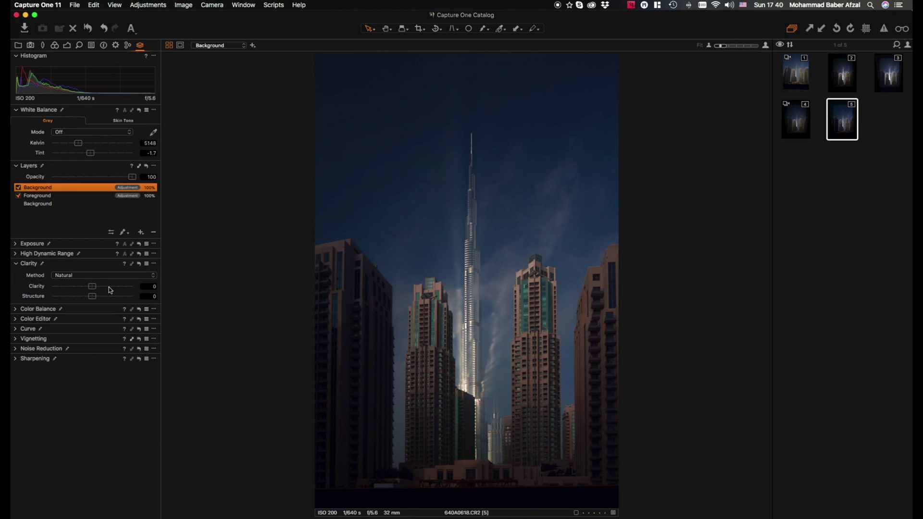
mouse_move(110, 290)
left_mouse_down()
mouse_move(142, 295)
mouse_move(122, 294)
left_mouse_up()
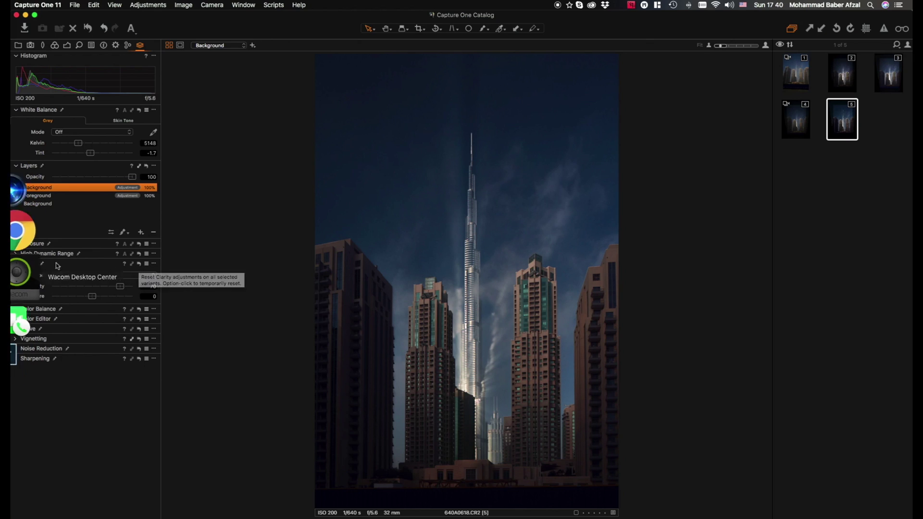
left_click(17, 264)
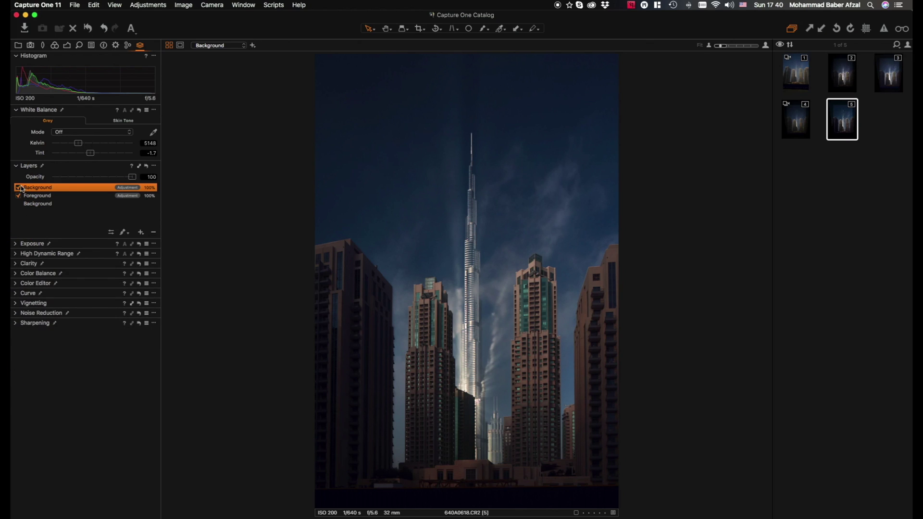
left_click(19, 187)
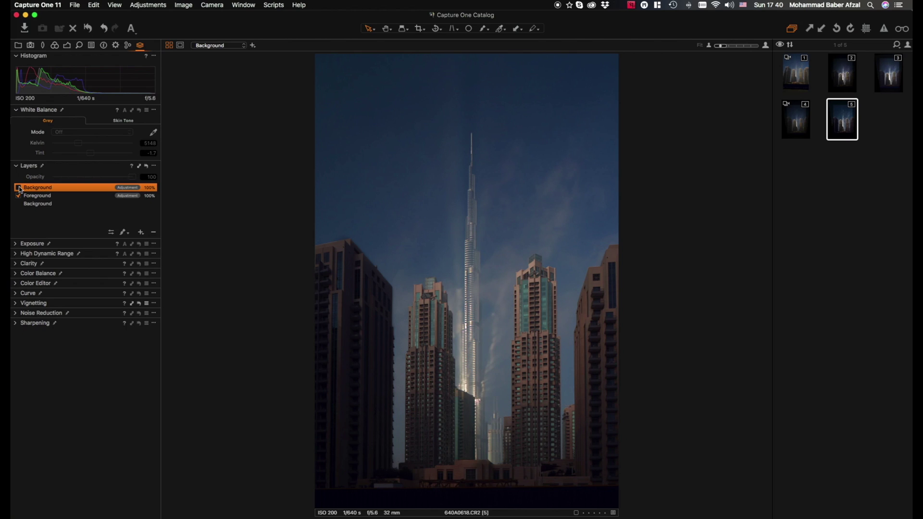
left_click(18, 188)
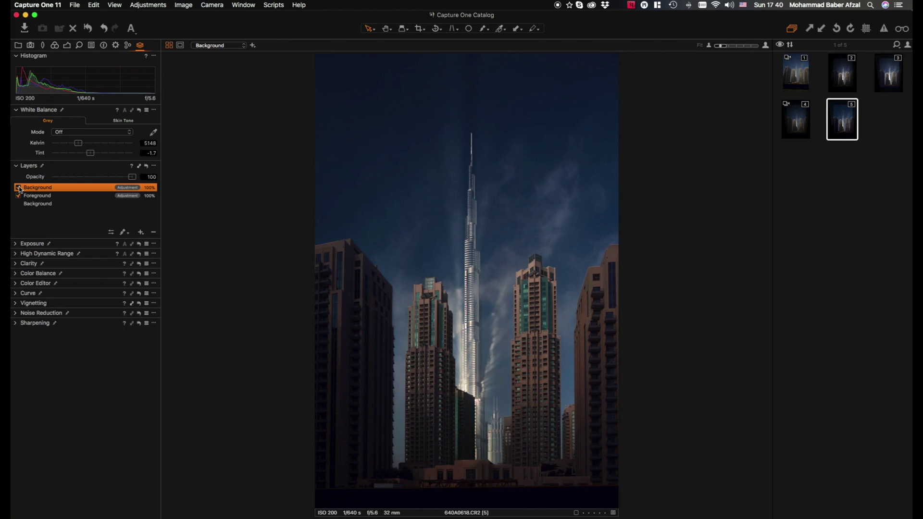
left_click(18, 187)
left_click(18, 187)
left_click(18, 188)
Re-enable the Background layer and set its clarity method to Neutral, keeping clarity at 70
left_click(18, 187)
left_click(20, 264)
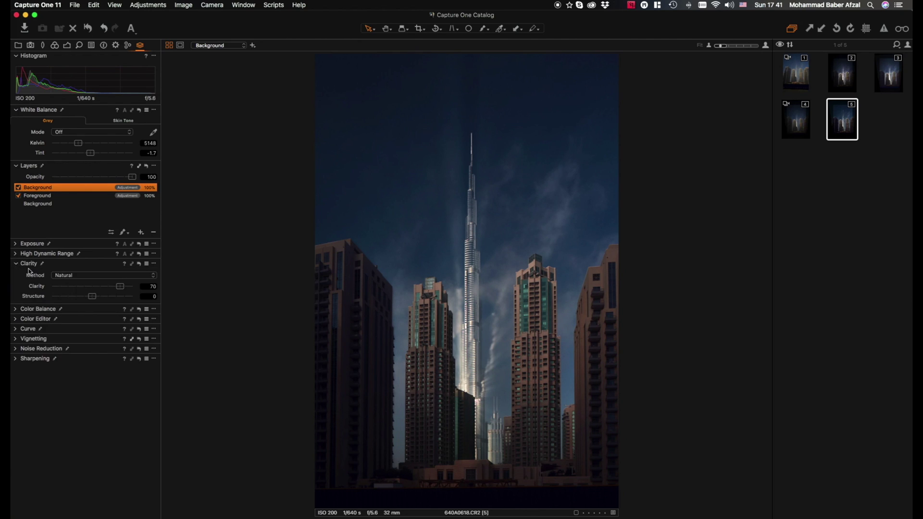
left_click(84, 276)
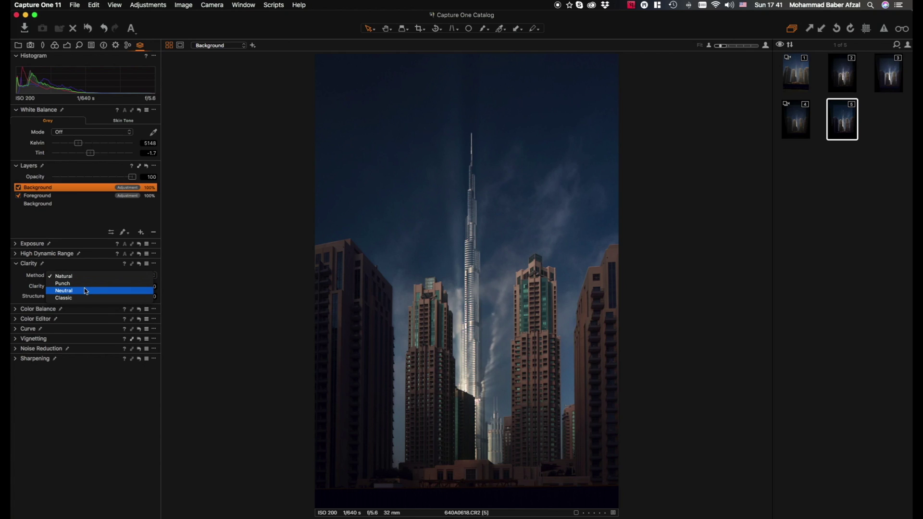
left_click(86, 290)
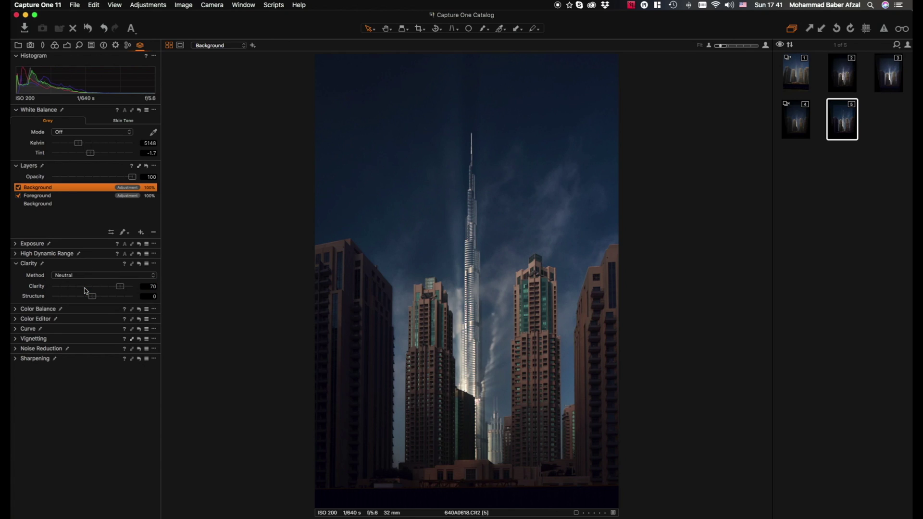
left_click(84, 276)
left_click(67, 263)
left_click(92, 275)
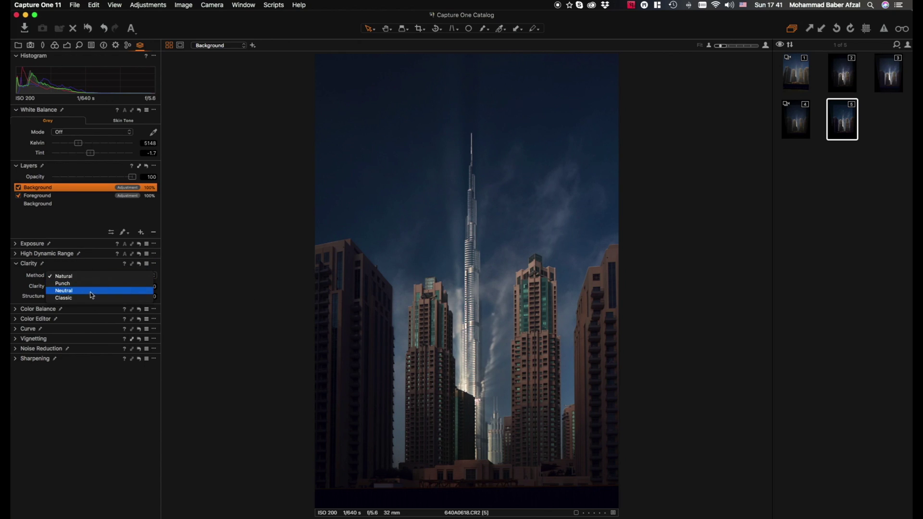
left_click(90, 291)
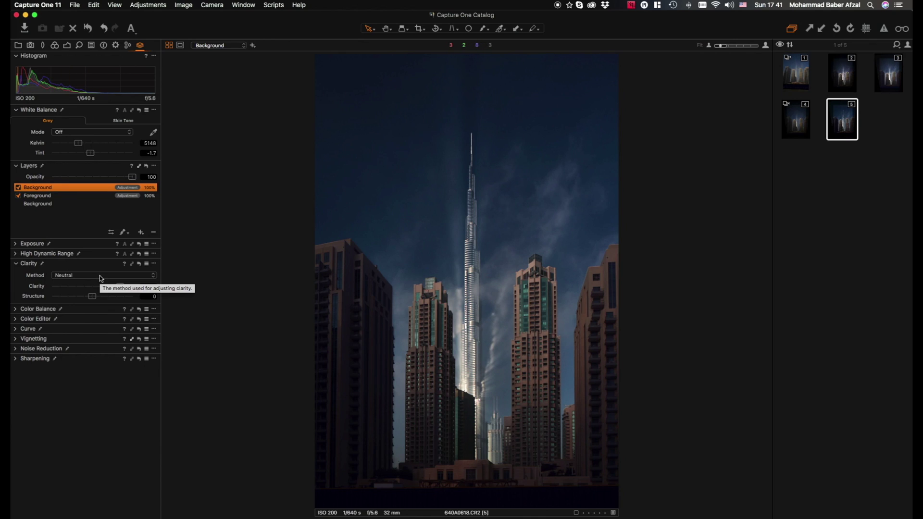
left_click(16, 264)
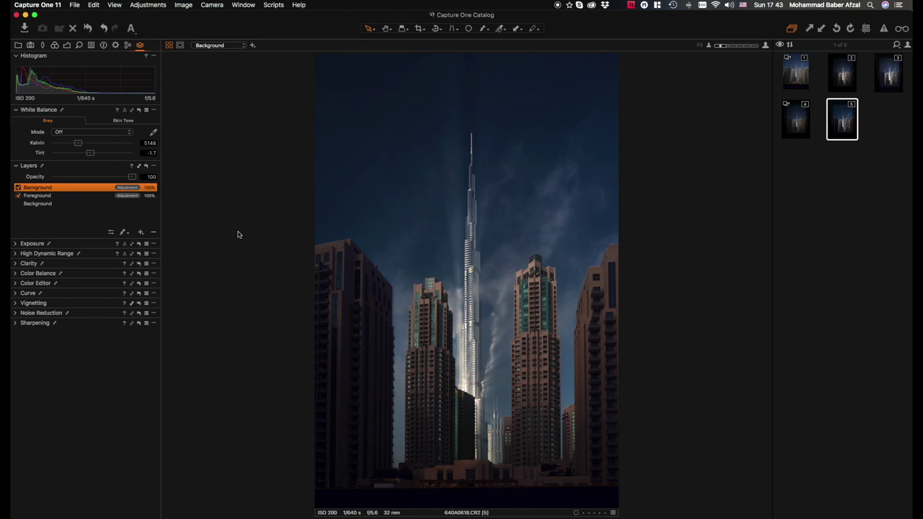
Add a third adjustment layer named 'Final touch' with an inverted, full-image mask
left_click(141, 233)
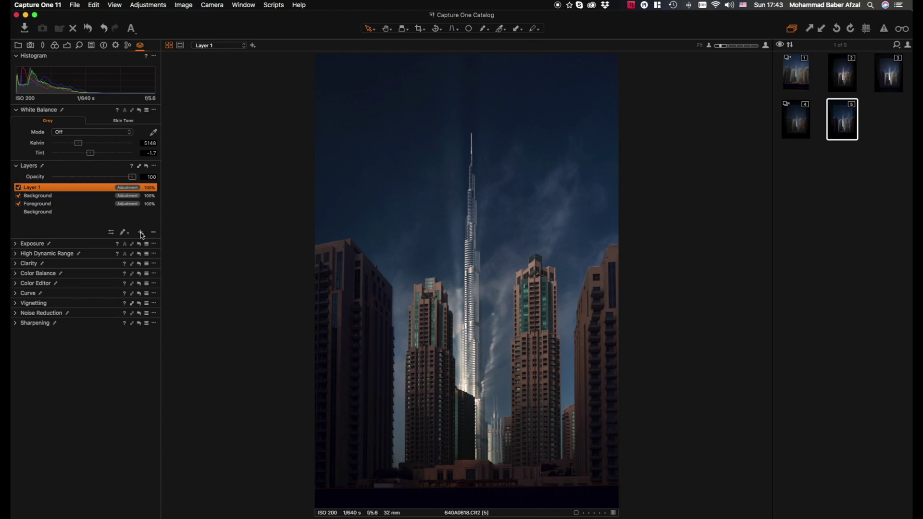
double_click(37, 187)
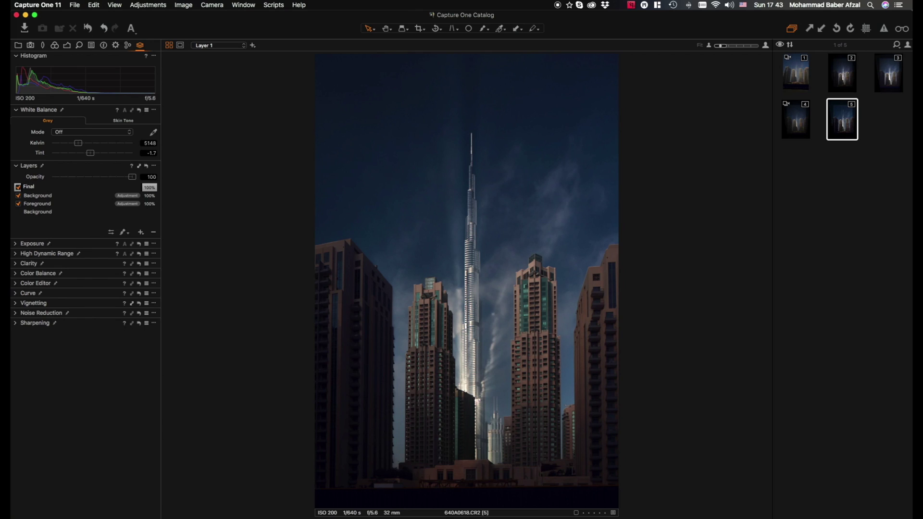
type("touch")
key("Return")
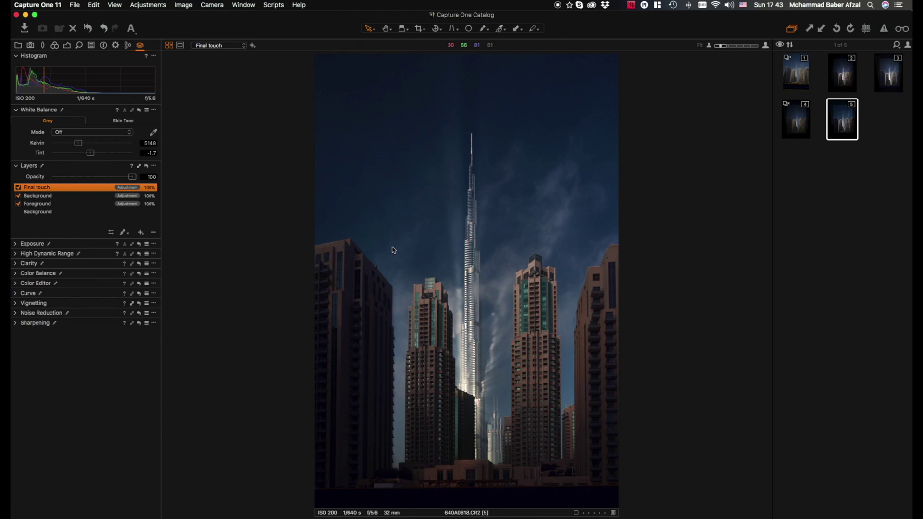
left_click(154, 165)
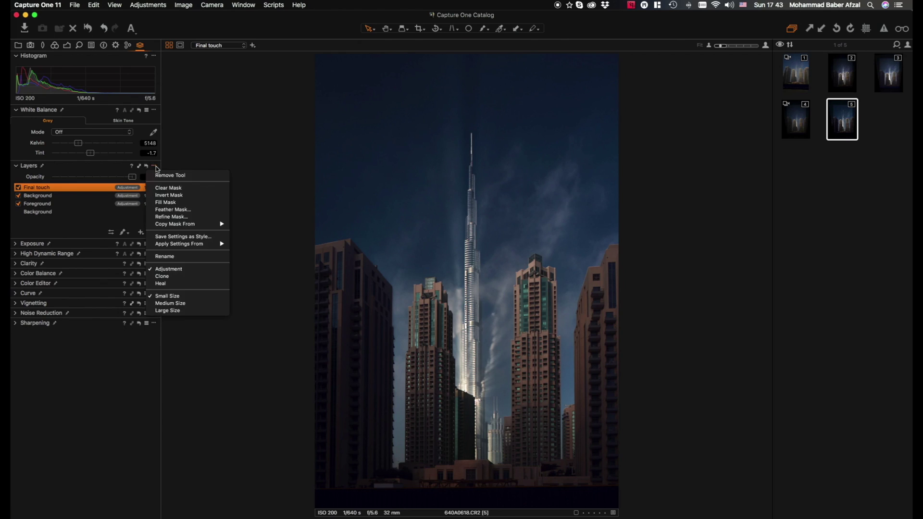
left_click(175, 196)
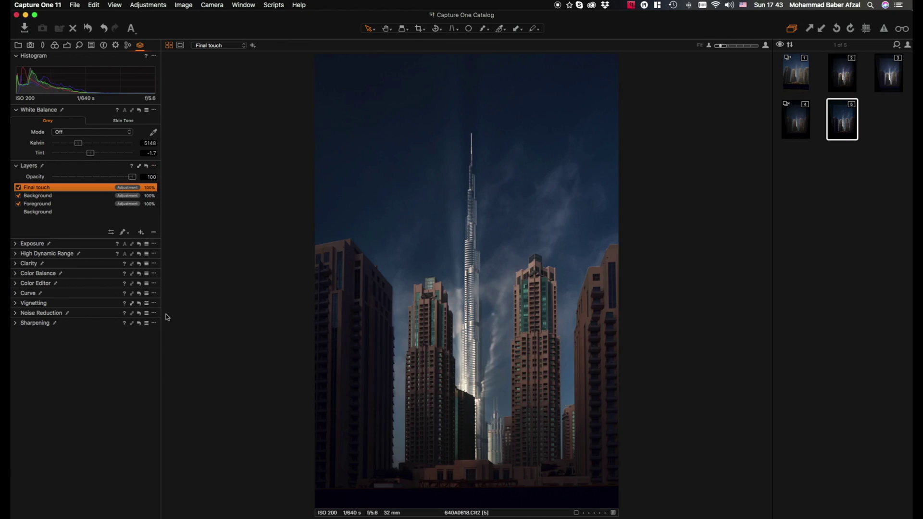
Give the Final touch layer a gentle S-shaped RGB curve with slightly lifted blacks
left_click(17, 293)
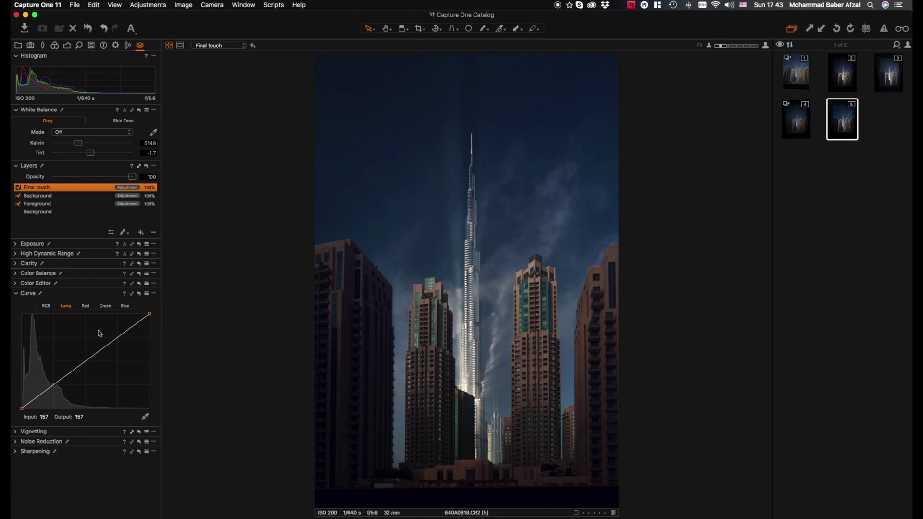
left_click(47, 307)
left_click_drag(55, 384, 57, 387)
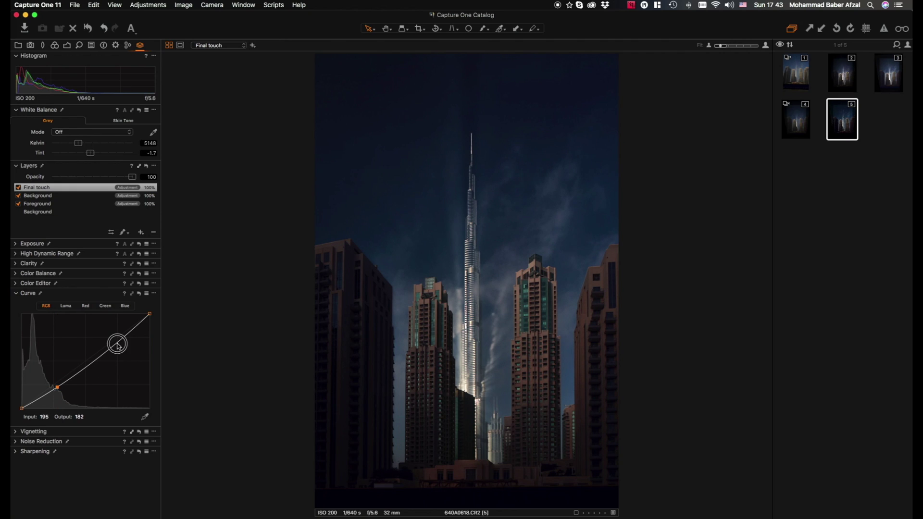
left_click_drag(117, 343, 115, 334)
left_click_drag(58, 388, 54, 386)
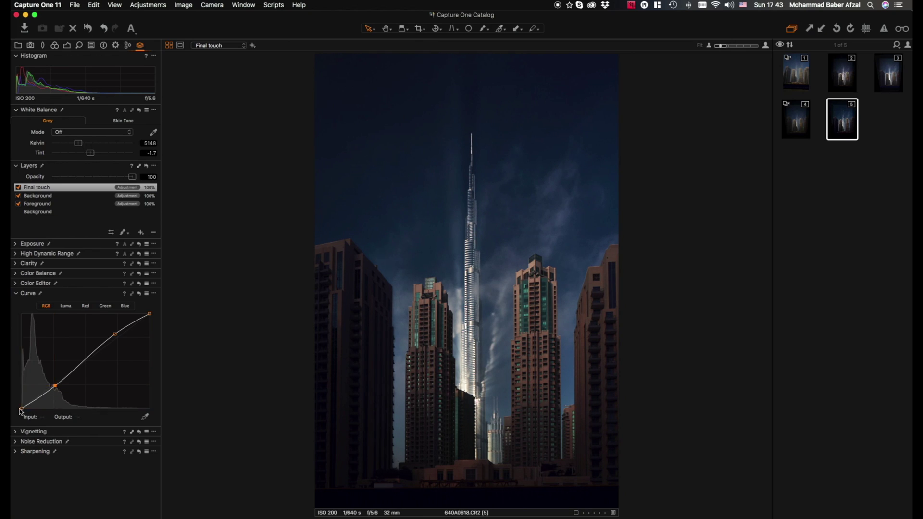
left_click_drag(22, 410, 55, 386)
left_click(56, 386)
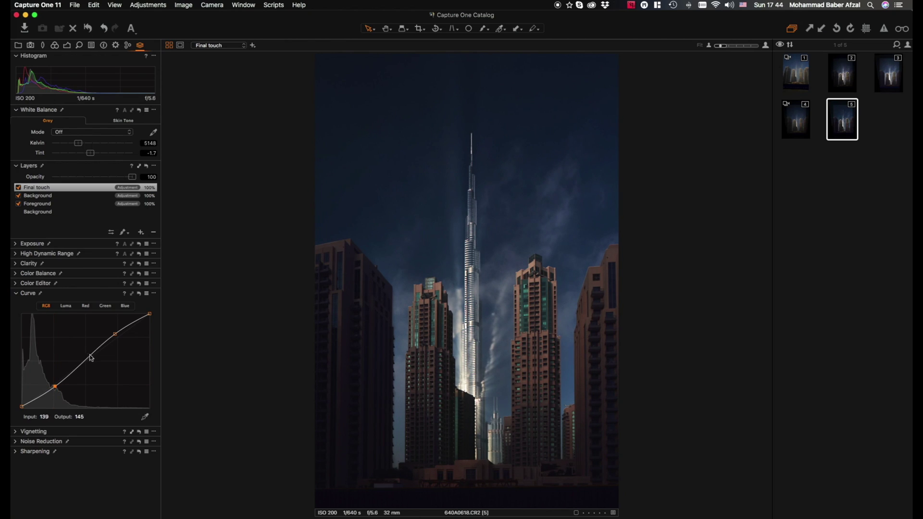
left_click(139, 294)
left_click(139, 294)
left_click(22, 295)
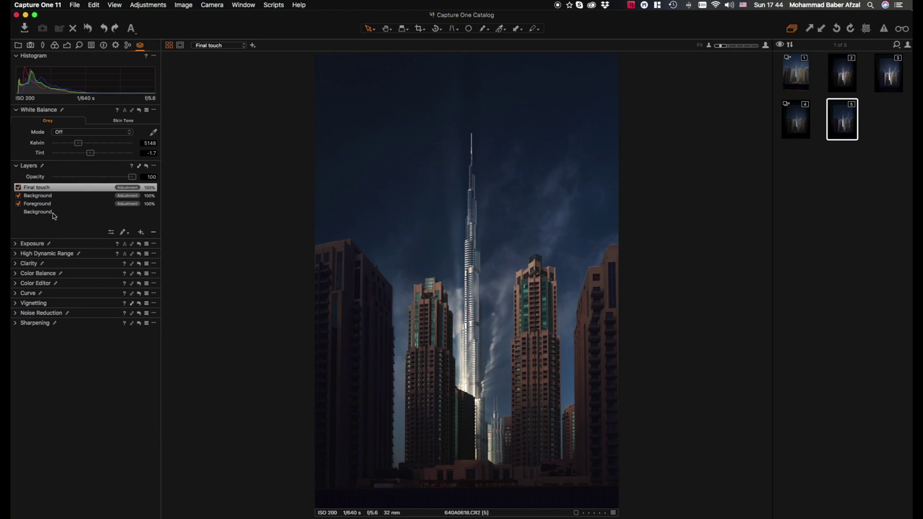
Set the Final touch layer's vignetting amount to -1.46
left_click(15, 304)
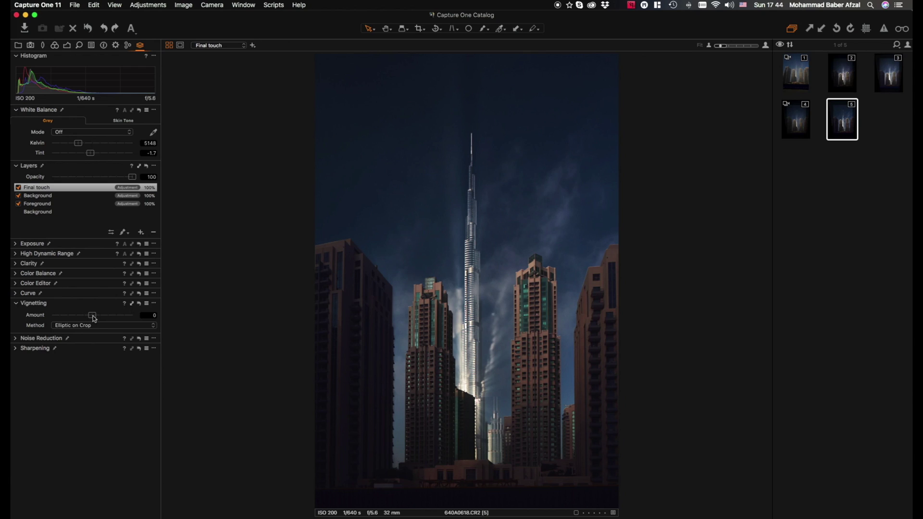
left_click_drag(94, 318, 80, 321)
key("F2")
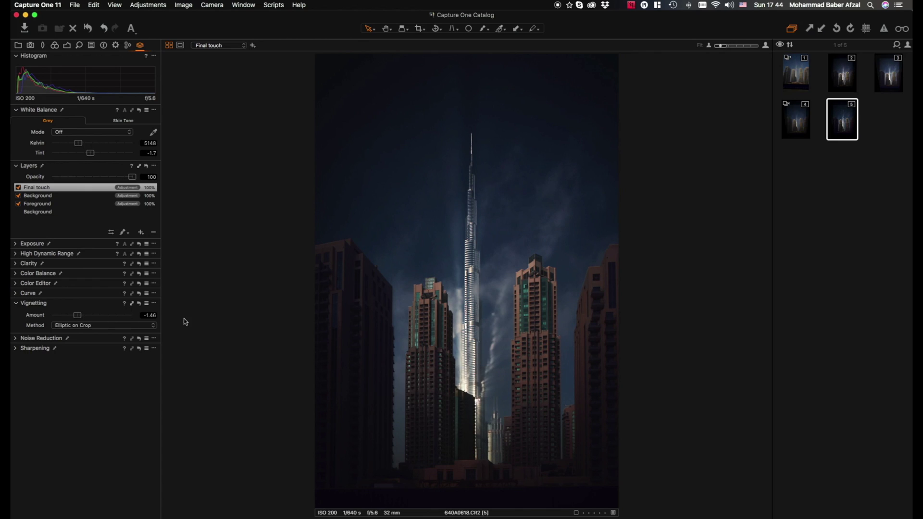
key("F2")
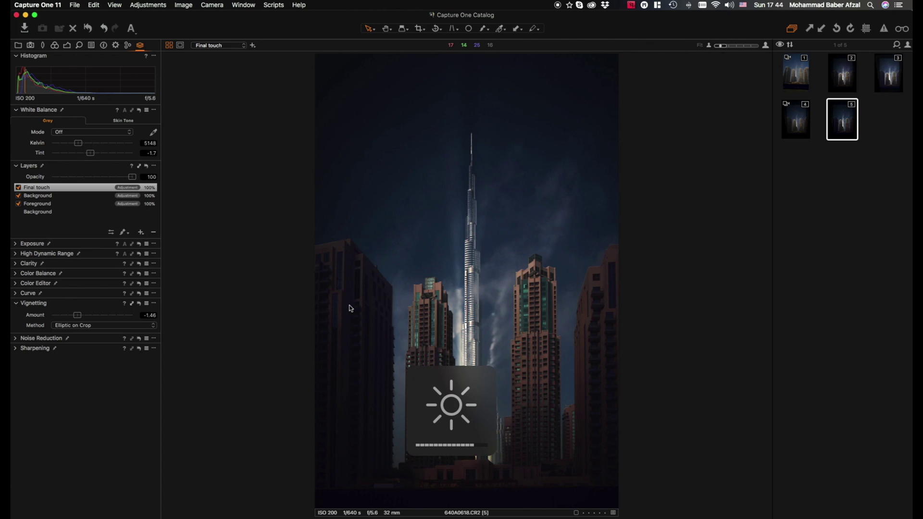
Set Brightness to 10 on the Final touch layer
left_click(16, 243)
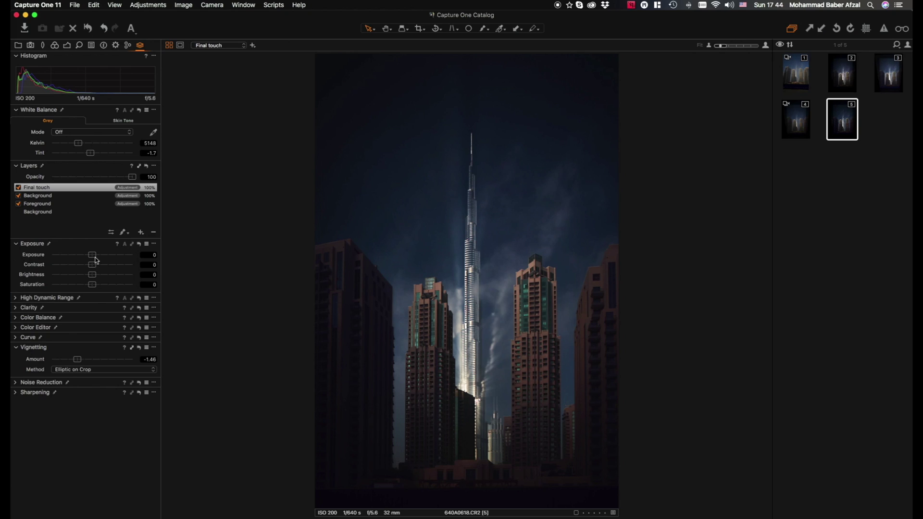
left_click_drag(92, 275, 101, 279)
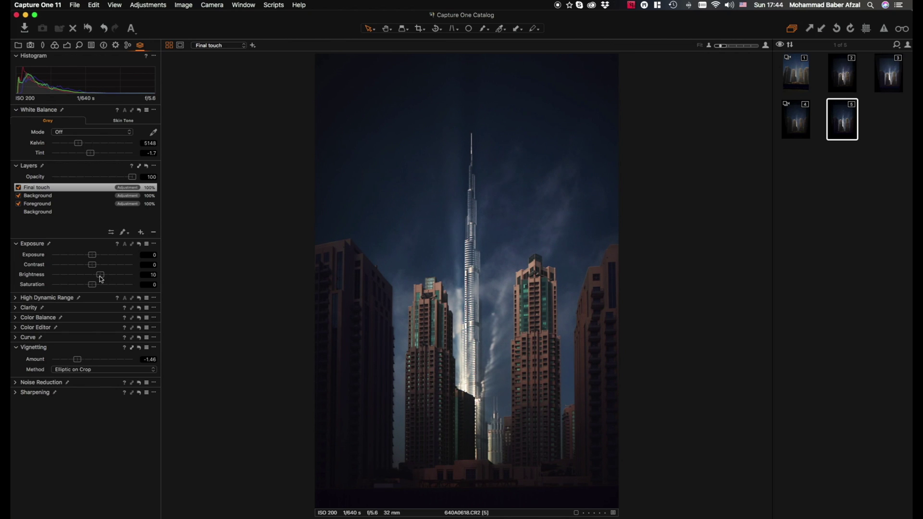
Create a new unedited variant of the photo and display it beside the edited one
right_click(846, 125)
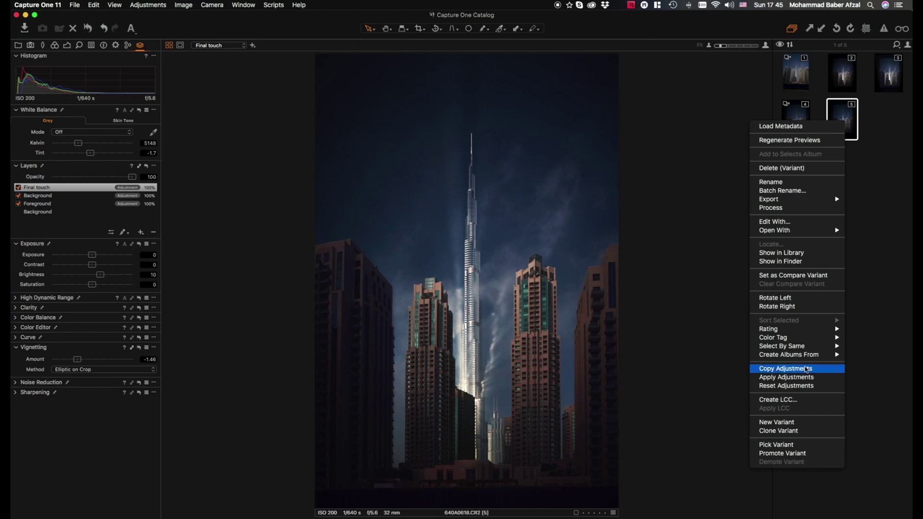
left_click(801, 422)
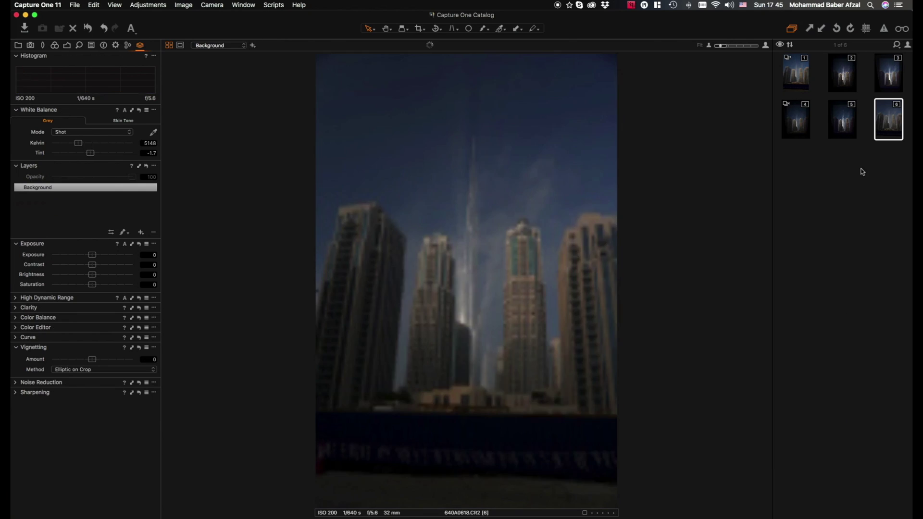
left_click(845, 124, "super")
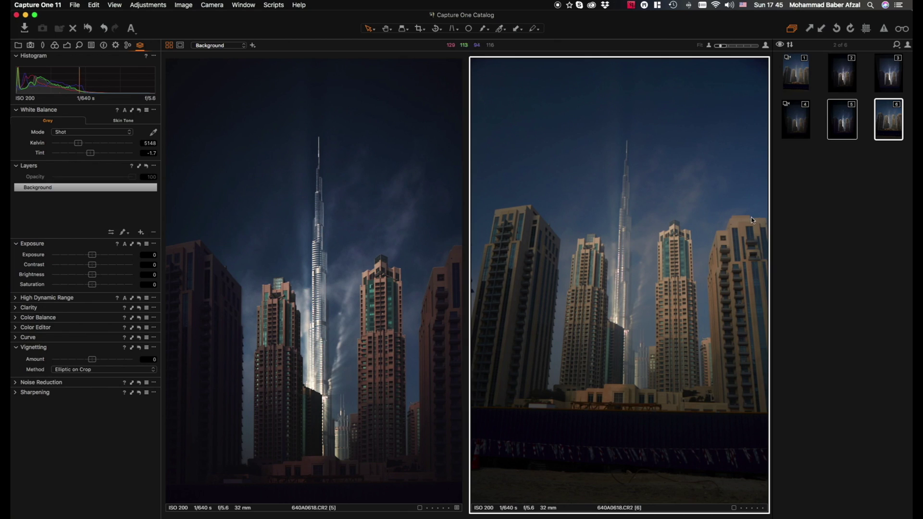